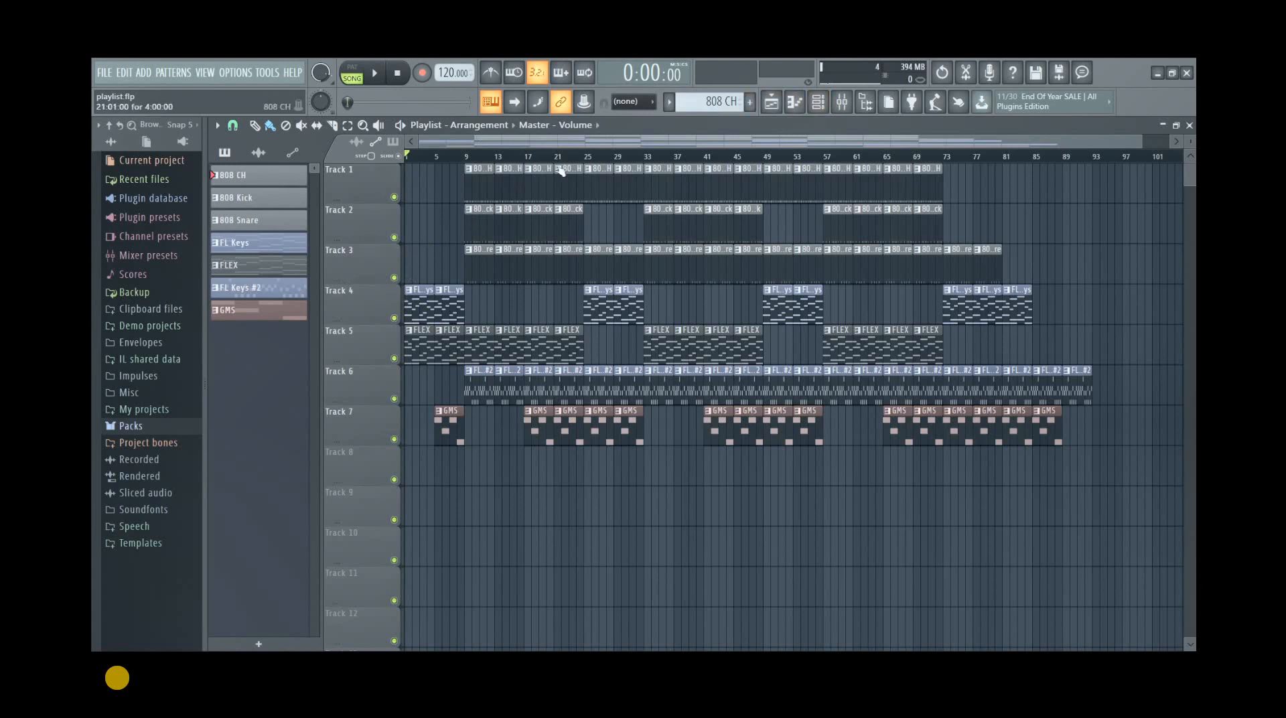
# Review the channels and step sequence in the channel rack, closing it when done.
pyautogui.click(818, 102)
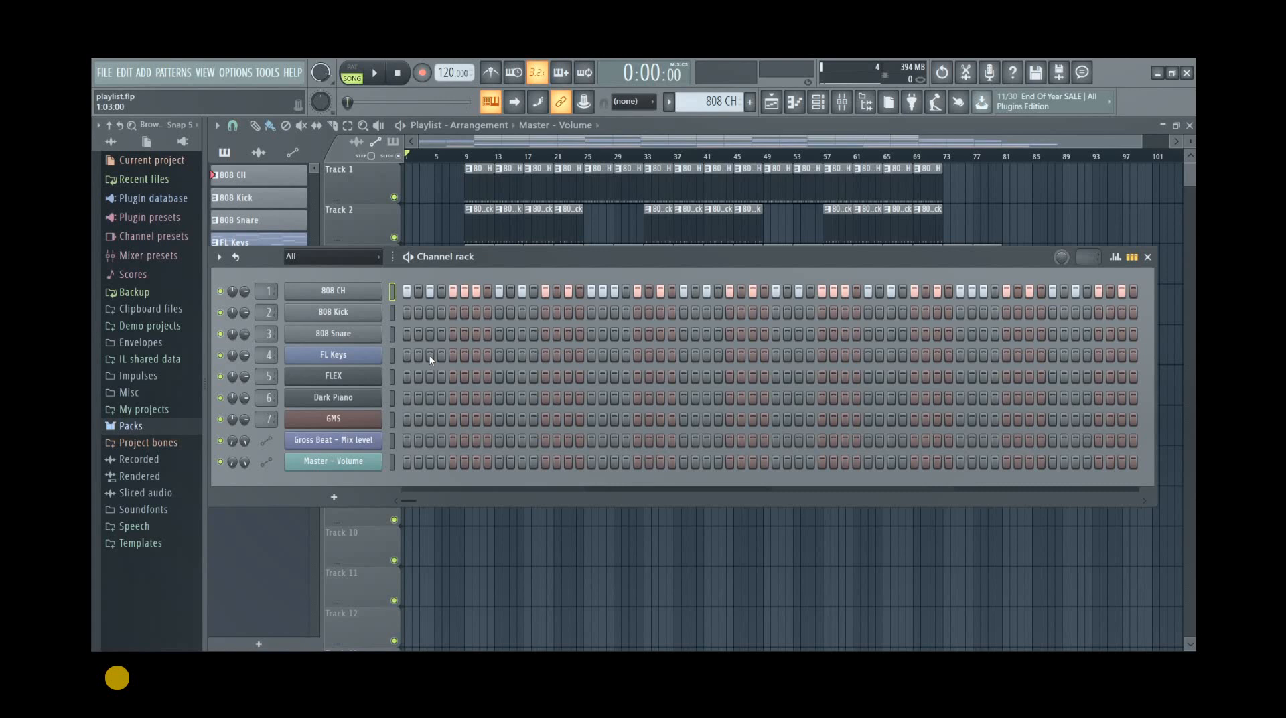
pyautogui.click(1147, 256)
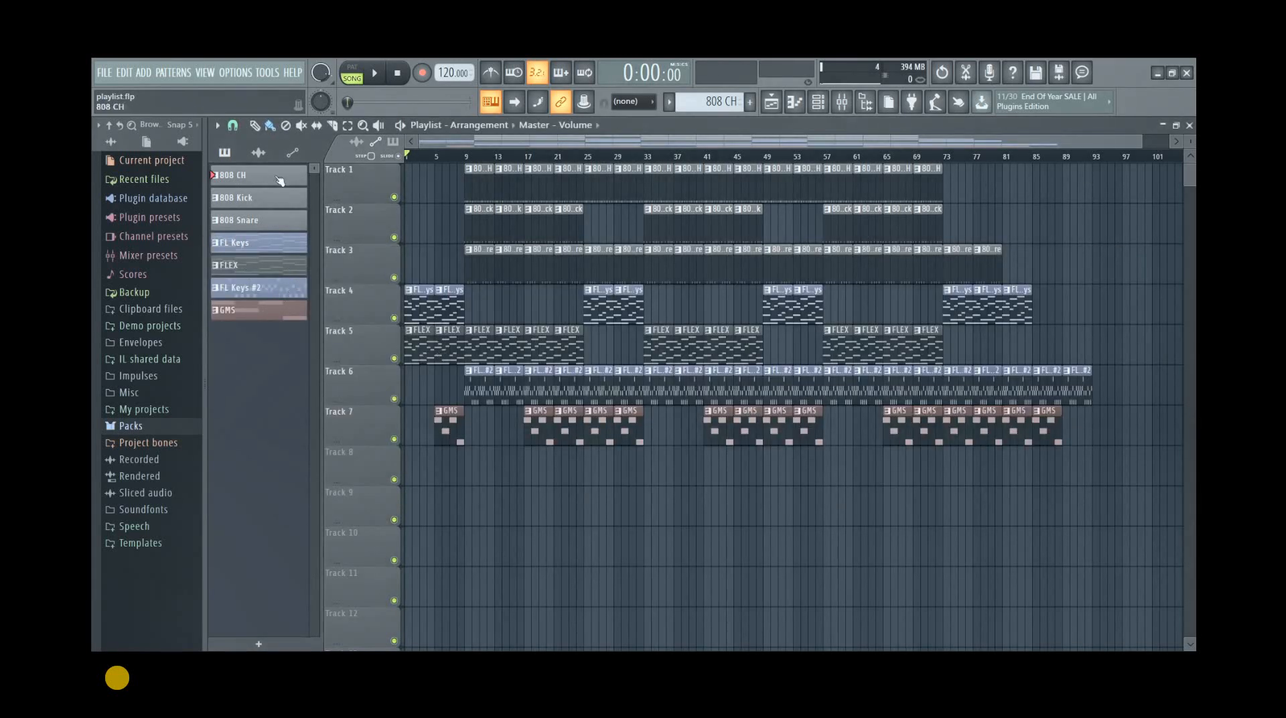
# Select all seven patterns from 808 CH to GMS and try placing them together on the empty playlist tracks.
pyautogui.click(280, 177)
pyautogui.click(278, 310)
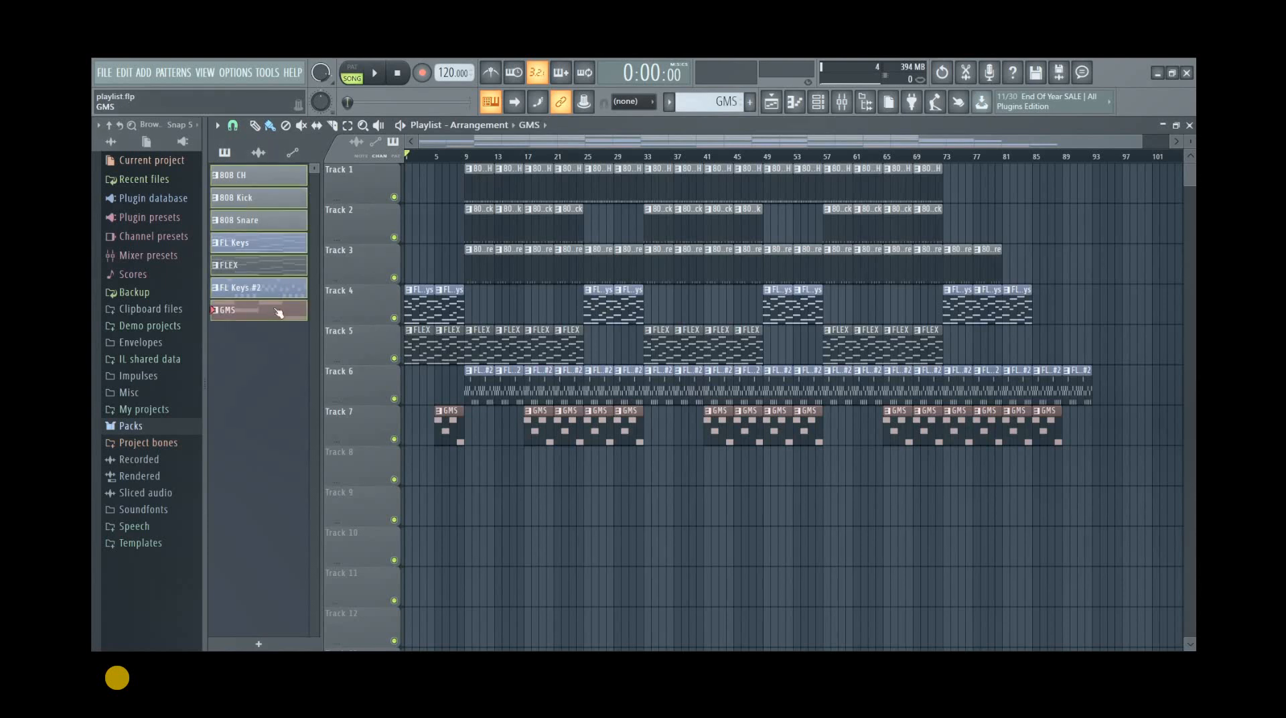
pyautogui.scroll(-3, 411, 504)
pyautogui.moveTo(257, 221); pyautogui.dragTo(536, 605)
pyautogui.scroll(-3, 535, 605)
pyautogui.rightClick(517, 548)
pyautogui.rightClick(520, 593)
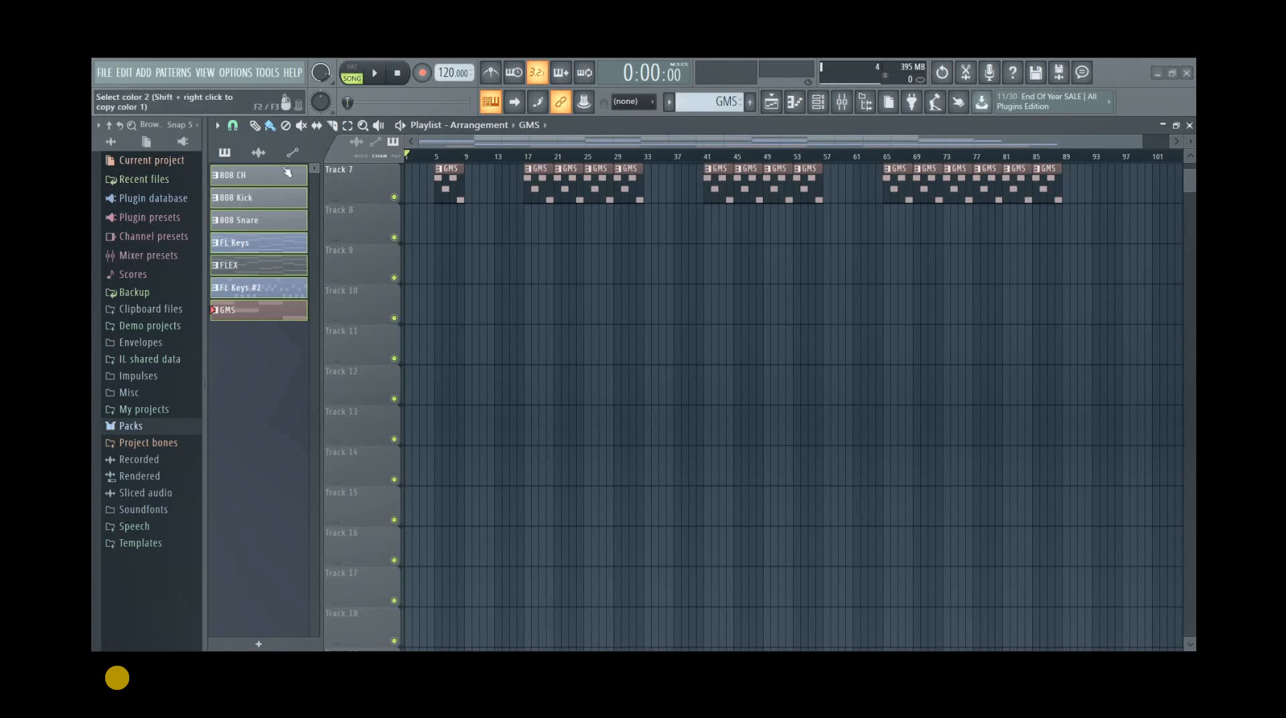
# Place the seven selected patterns on Tracks 10 to 16 from bar 12, duplicate the block seven times, and clear these clips again.
pyautogui.moveTo(225, 175); pyautogui.dragTo(499, 295)
pyautogui.hotkey('ctrl', 'b')
pyautogui.hotkey('ctrl', 'b')
pyautogui.hotkey('ctrl', 'b')
pyautogui.hotkey('ctrl', 'b')
pyautogui.hotkey('ctrl', 'b')
pyautogui.hotkey('ctrl', 'b')
pyautogui.hotkey('ctrl', 'b')
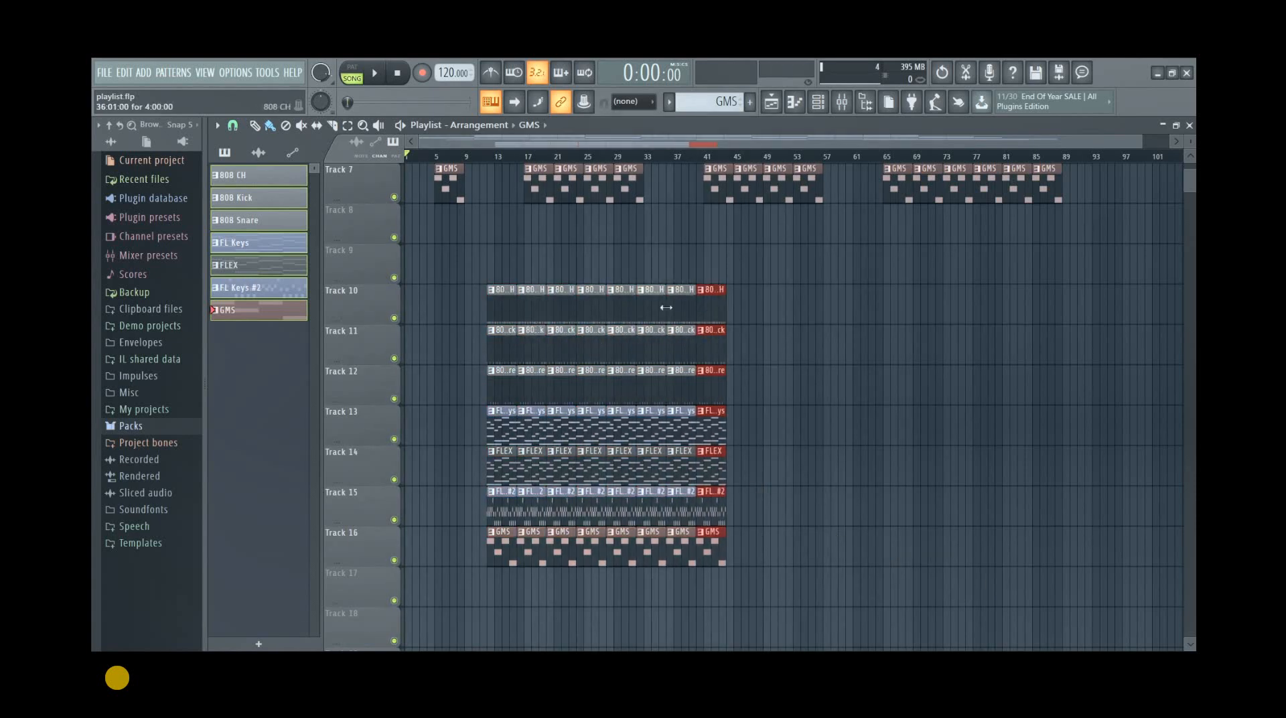
pyautogui.moveTo(523, 304)
pyautogui.mouseDown()
pyautogui.moveTo(678, 304)
pyautogui.moveTo(712, 429)
pyautogui.moveTo(561, 509)
pyautogui.moveTo(734, 566)
pyautogui.moveTo(483, 546)
pyautogui.moveTo(545, 511)
pyautogui.moveTo(597, 422)
pyautogui.moveTo(491, 288)
pyautogui.mouseUp()
pyautogui.scroll(6, 520, 356)
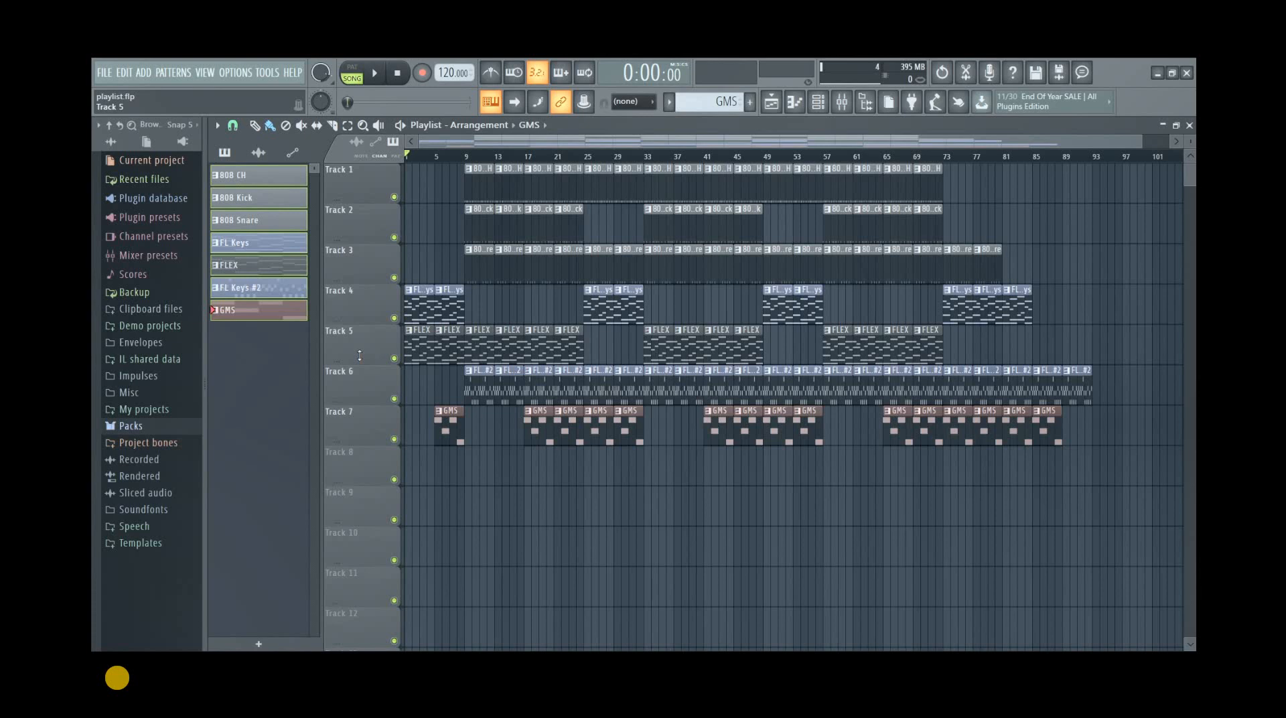
# Listen to the arrangement from the start, continue playback from about bar 7, and stop it.
pyautogui.press('space')
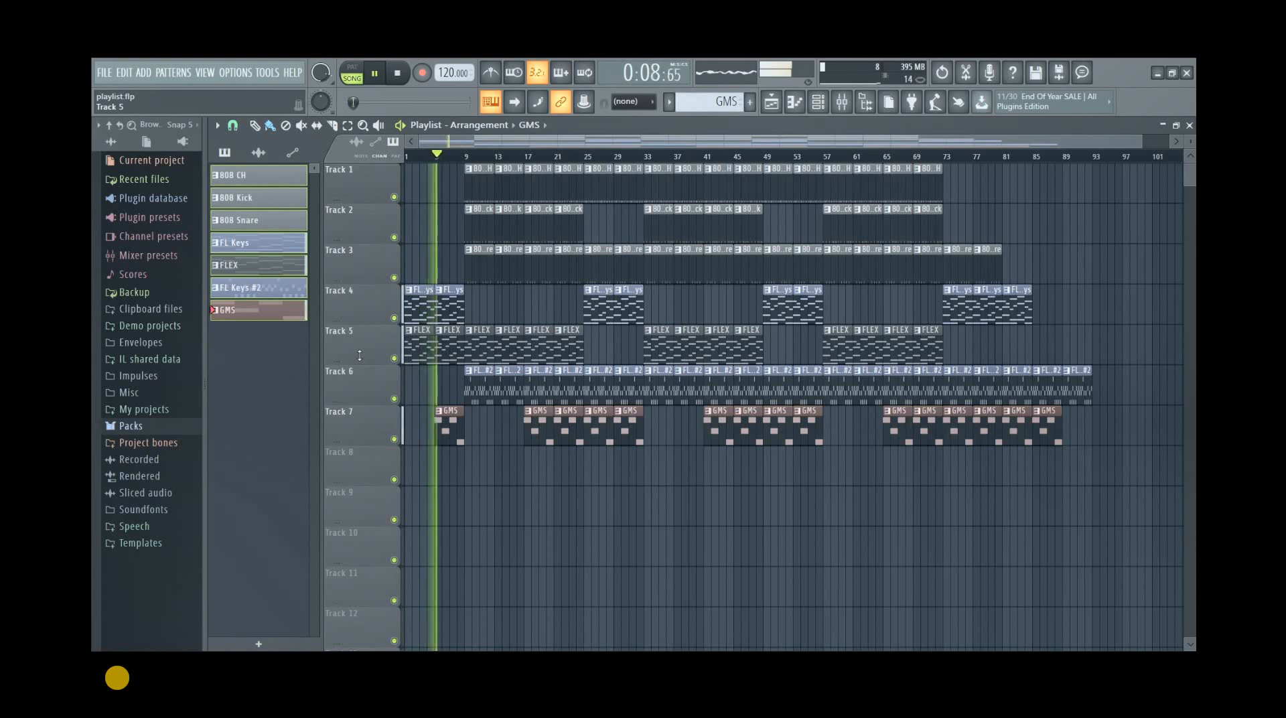
pyautogui.press('space')
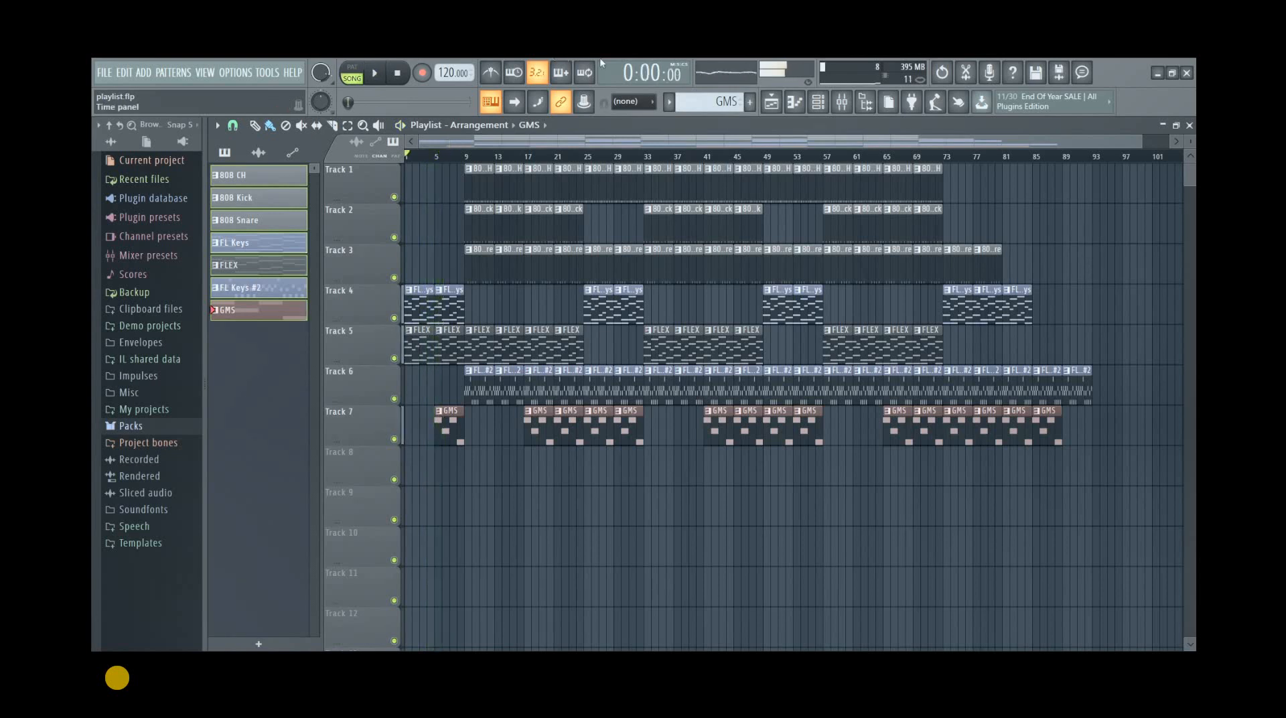
pyautogui.press('space')
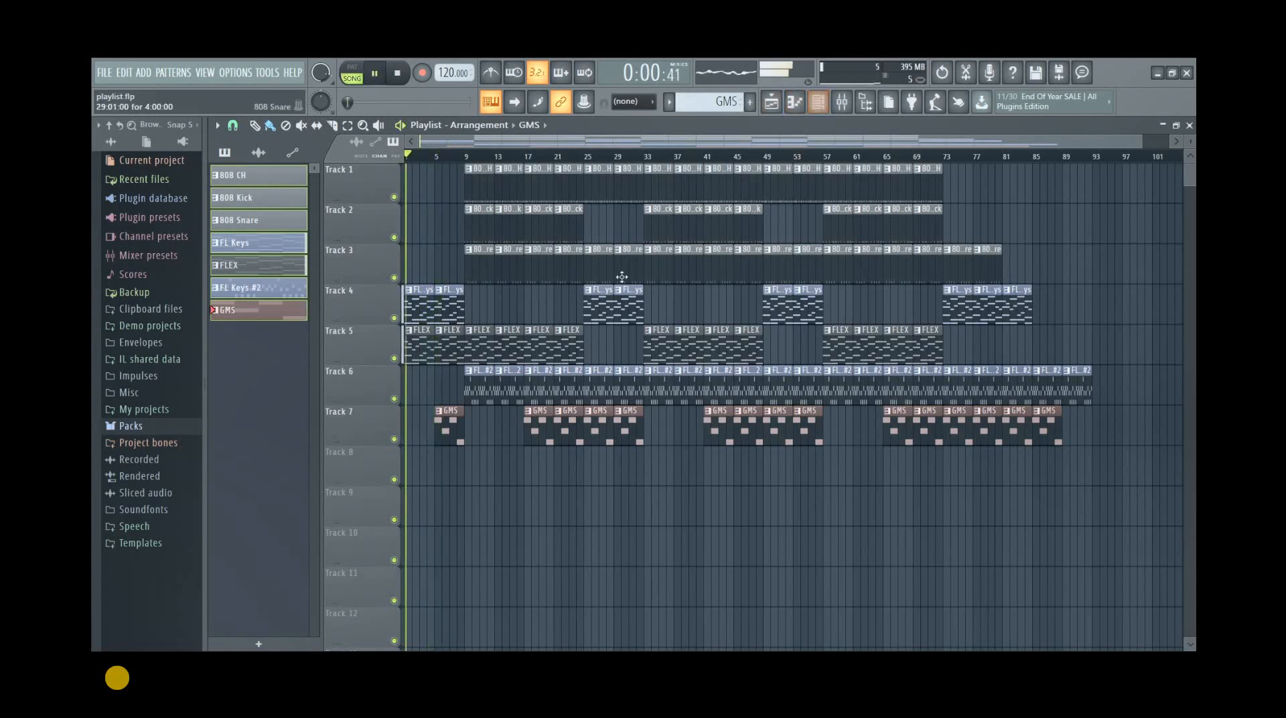
pyautogui.click(451, 156)
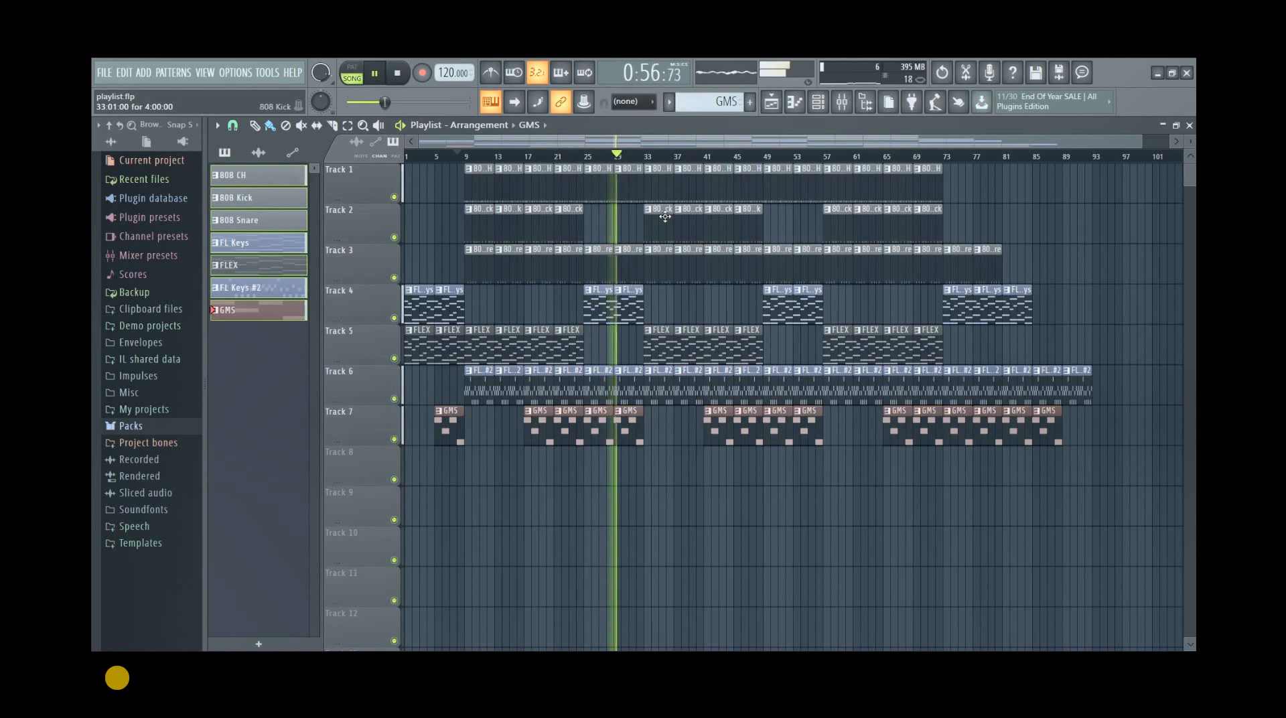
pyautogui.press('space')
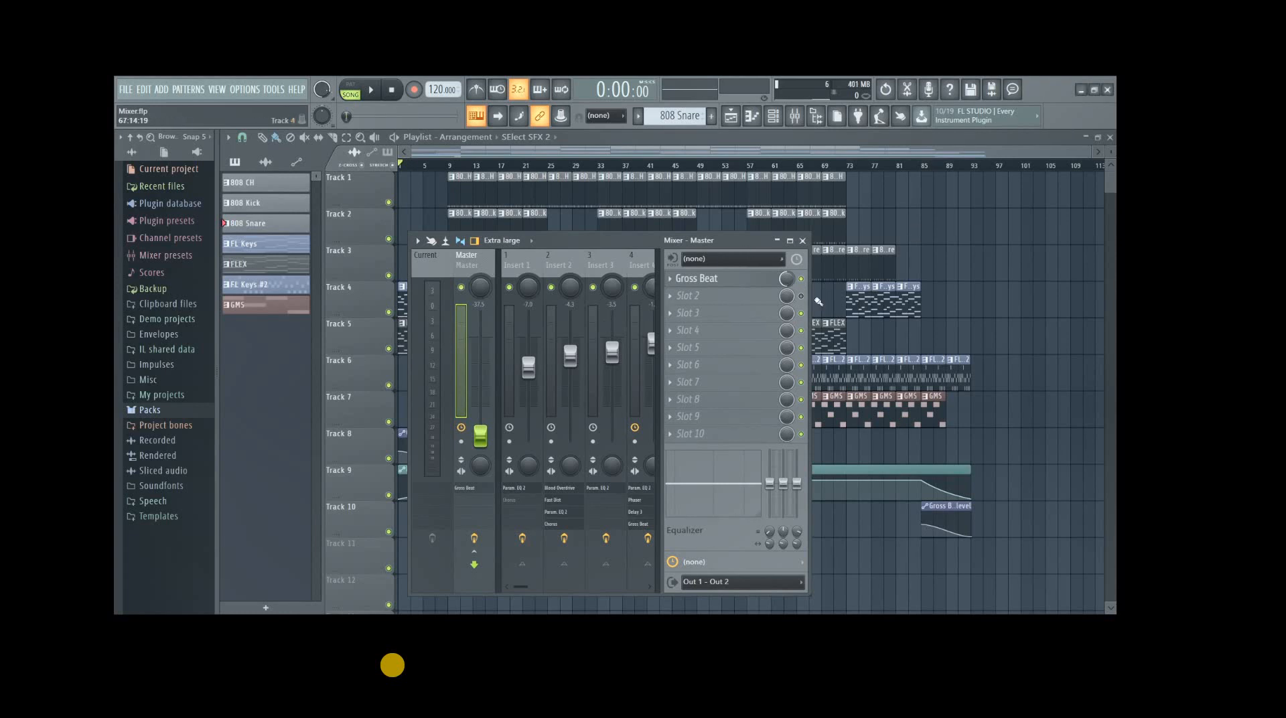
# Widen the mixer, review the effects on Insert 2, Insert 3 and the Master, and close the mixer.
pyautogui.moveTo(809, 297); pyautogui.dragTo(1079, 296)
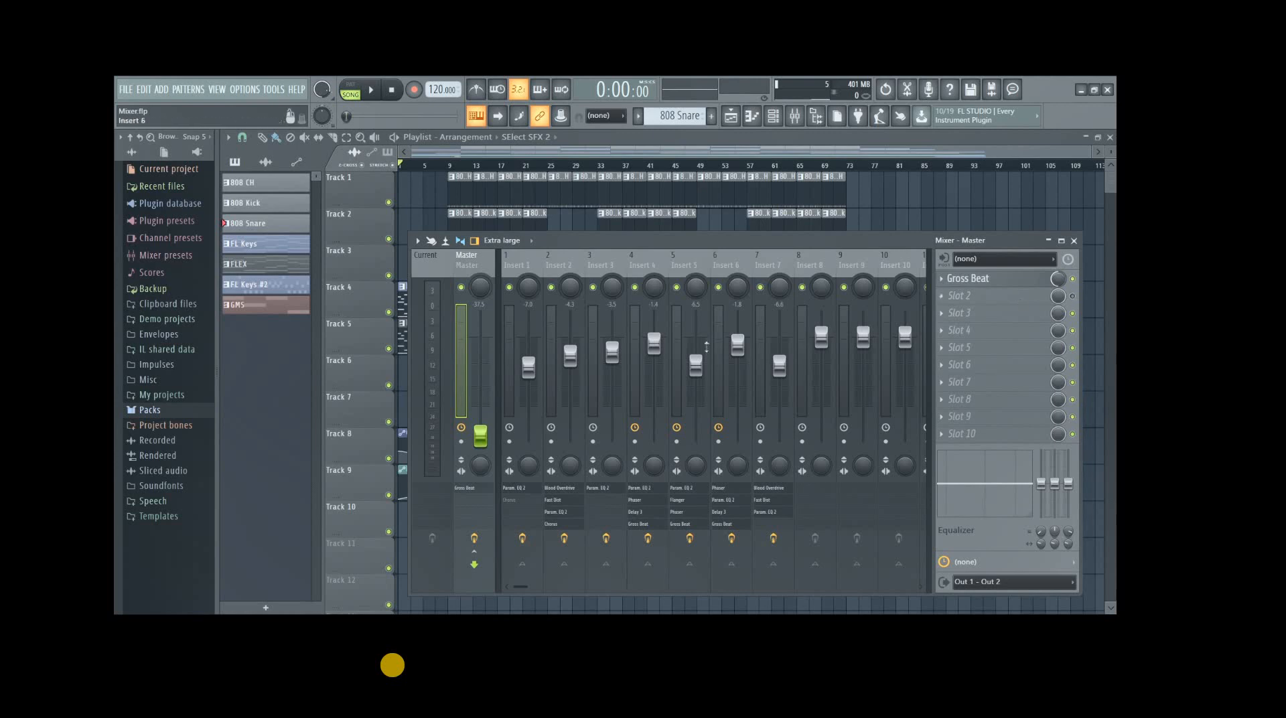
pyautogui.press('Right')
pyautogui.click(567, 271)
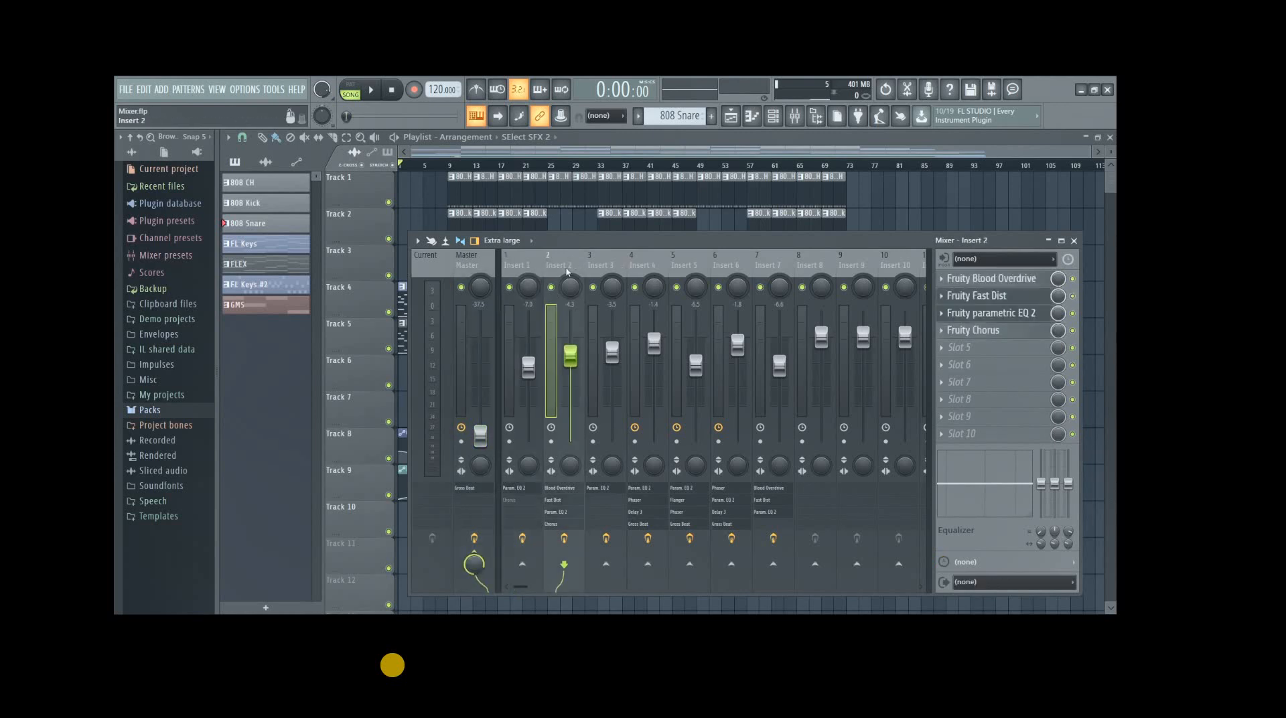
pyautogui.click(594, 271)
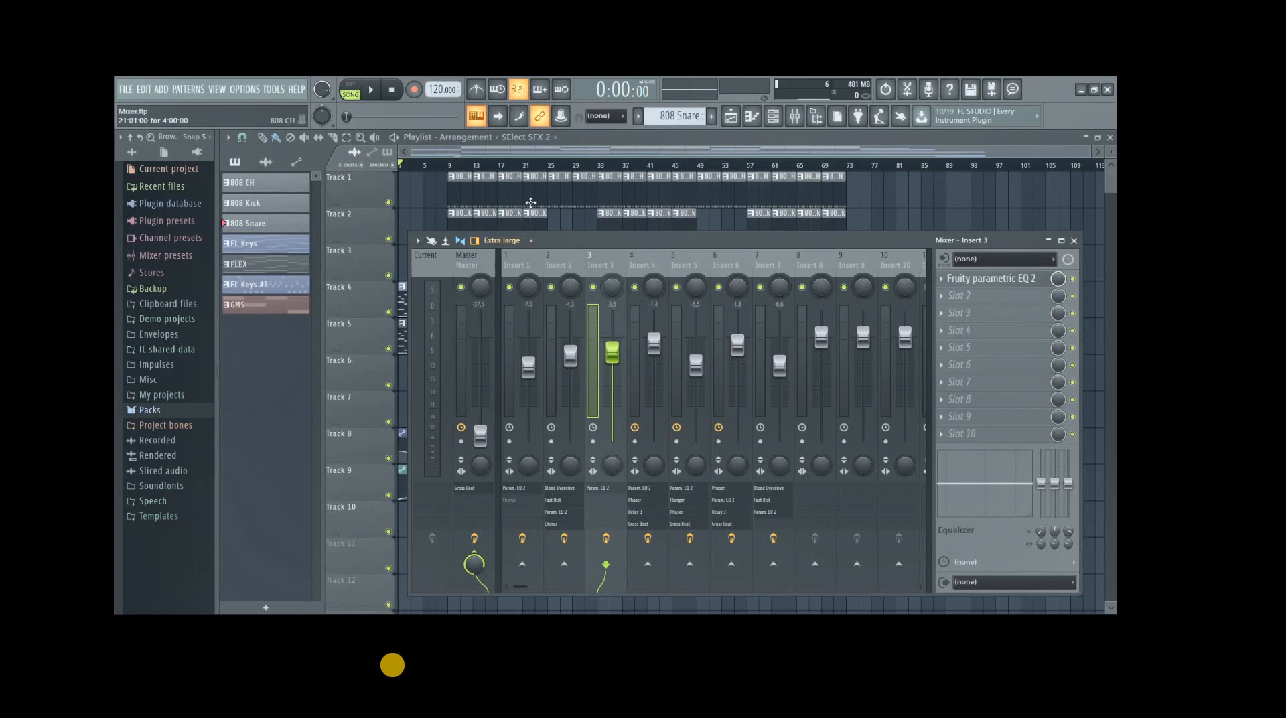
pyautogui.click(453, 266)
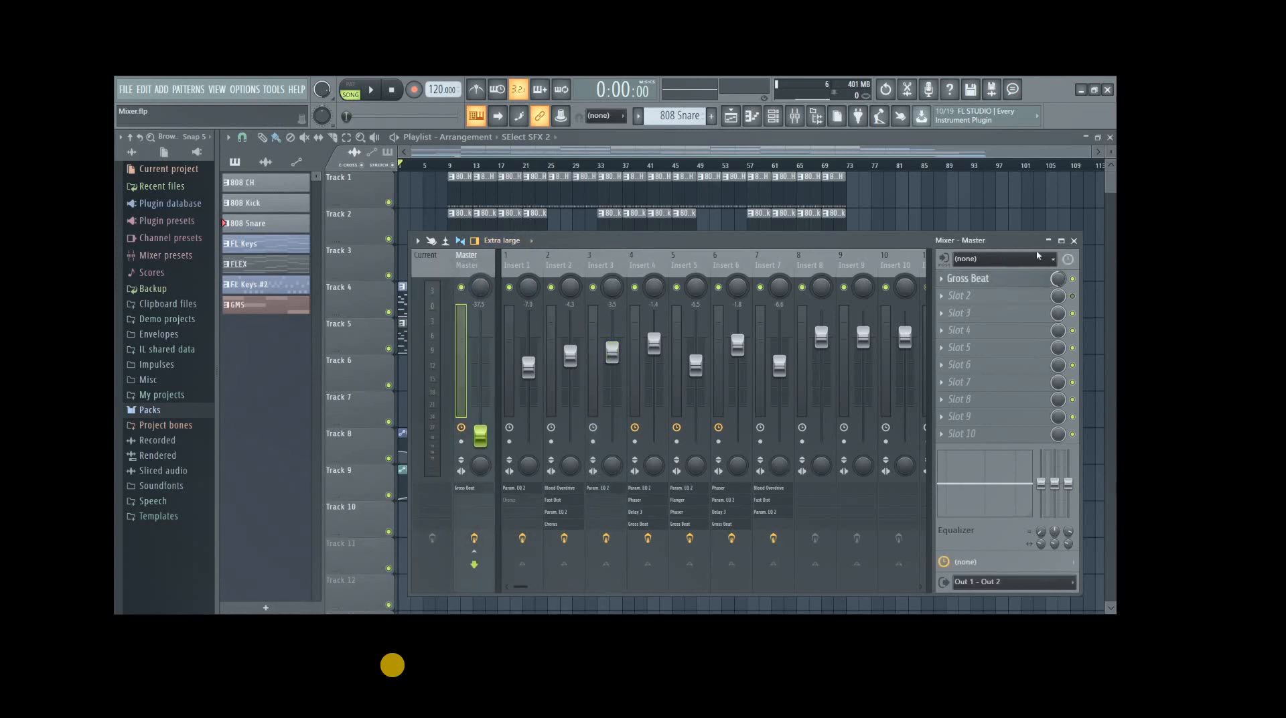
pyautogui.click(1074, 241)
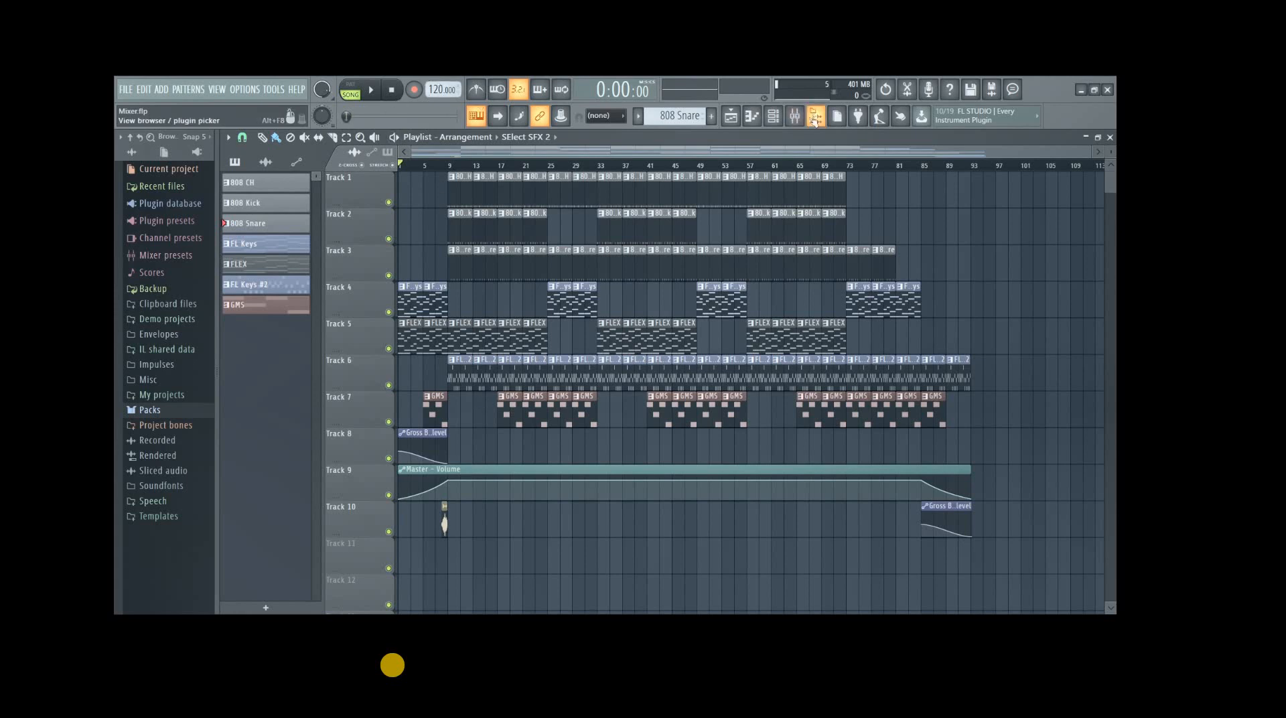
# Check the channels in the channel rack and examine the effect chains on mixer Inserts 1 to 5.
pyautogui.press('F6')
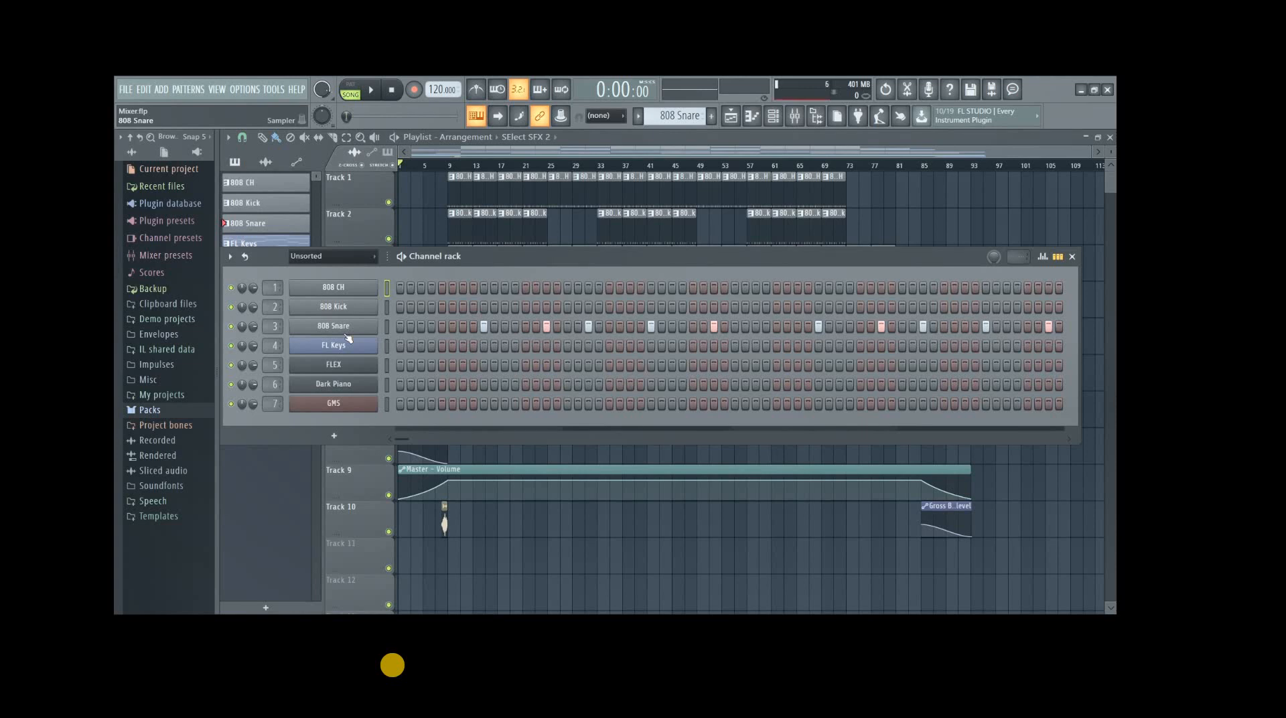
pyautogui.click(1071, 260)
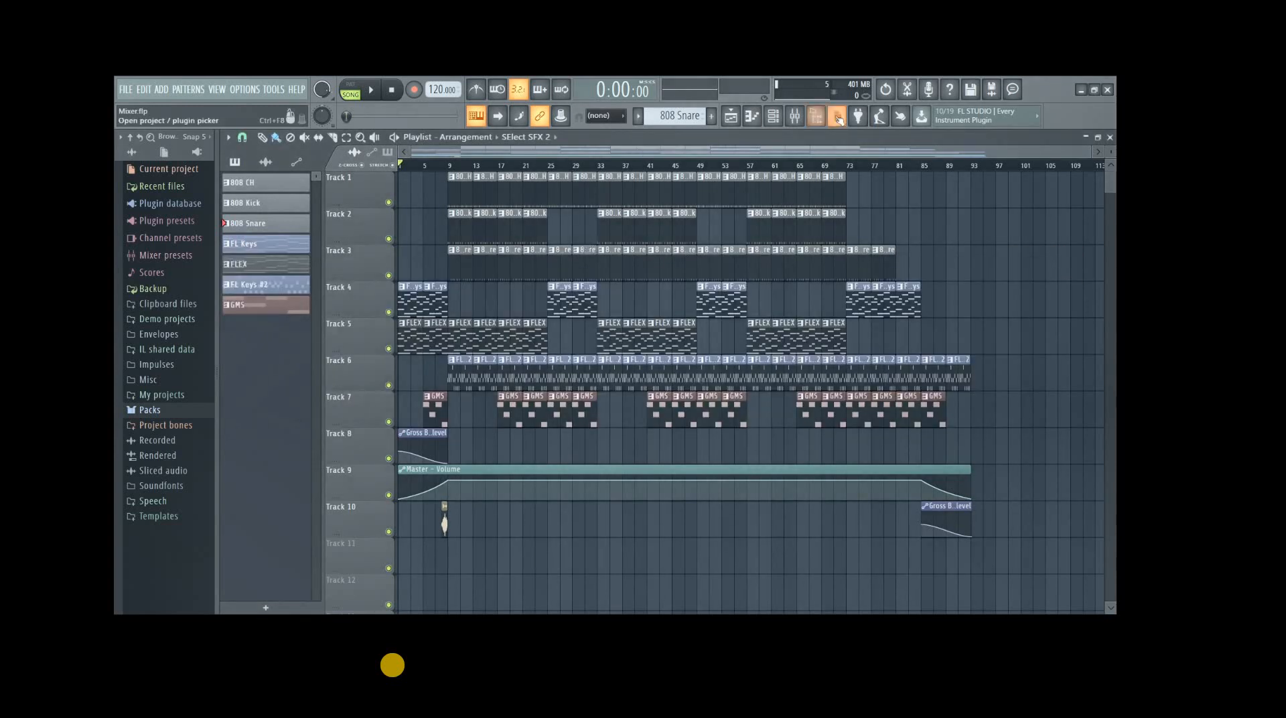
pyautogui.click(795, 117)
pyautogui.click(526, 269)
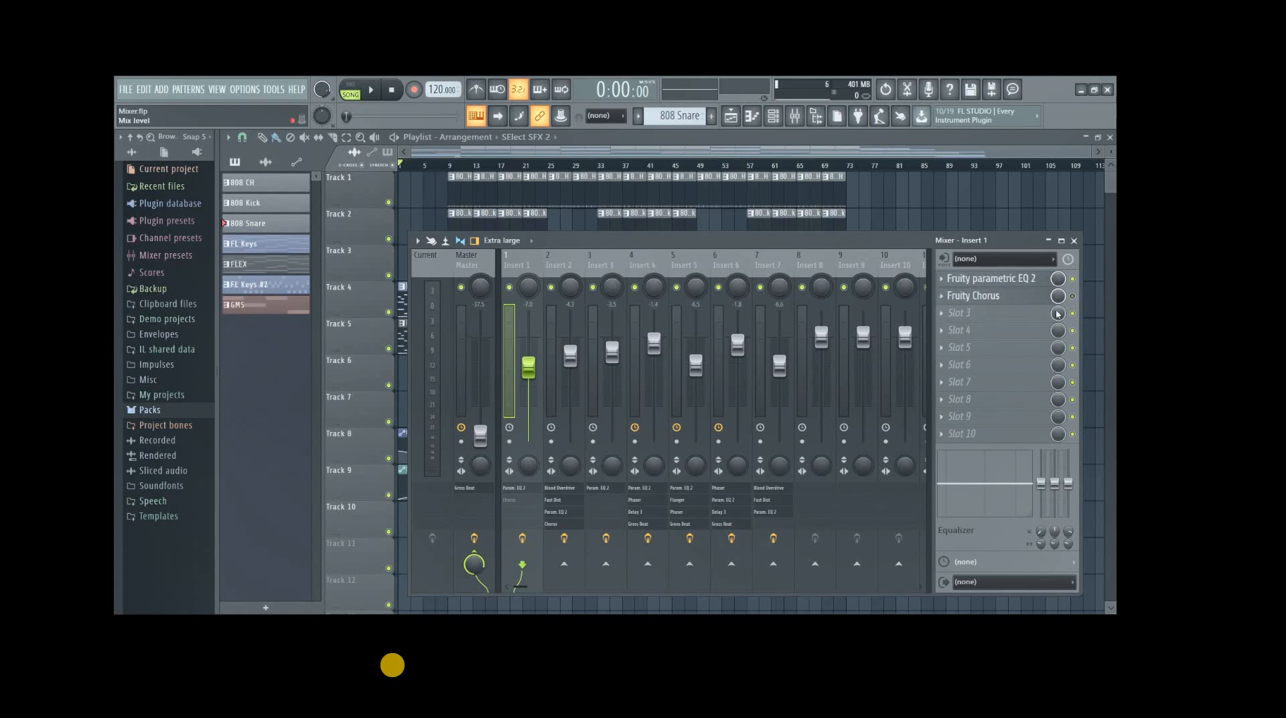
pyautogui.click(560, 263)
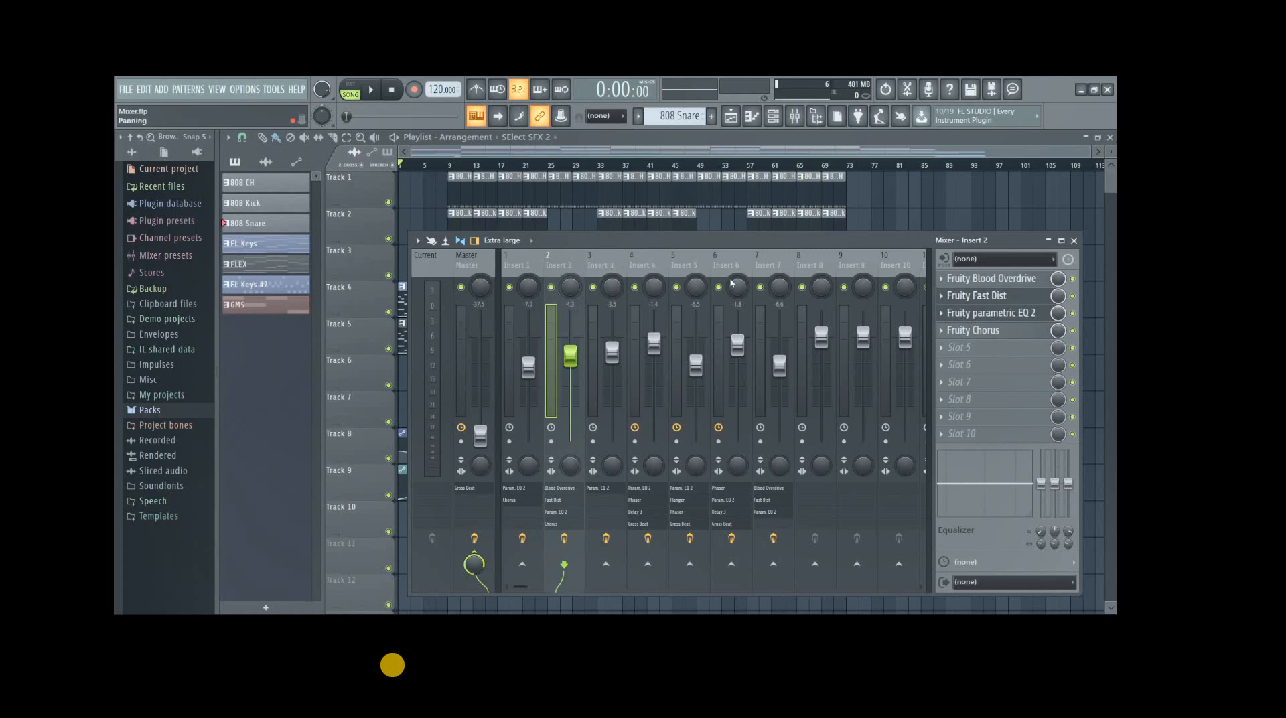
pyautogui.click(613, 263)
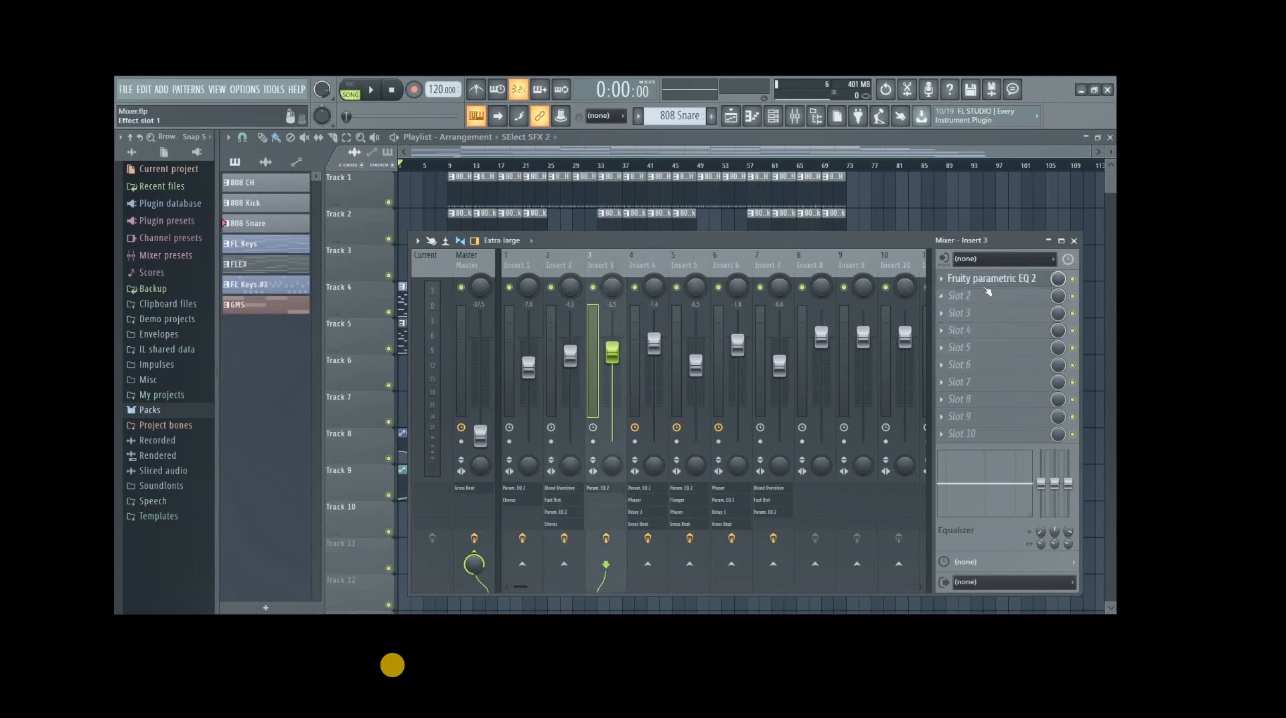
pyautogui.click(637, 265)
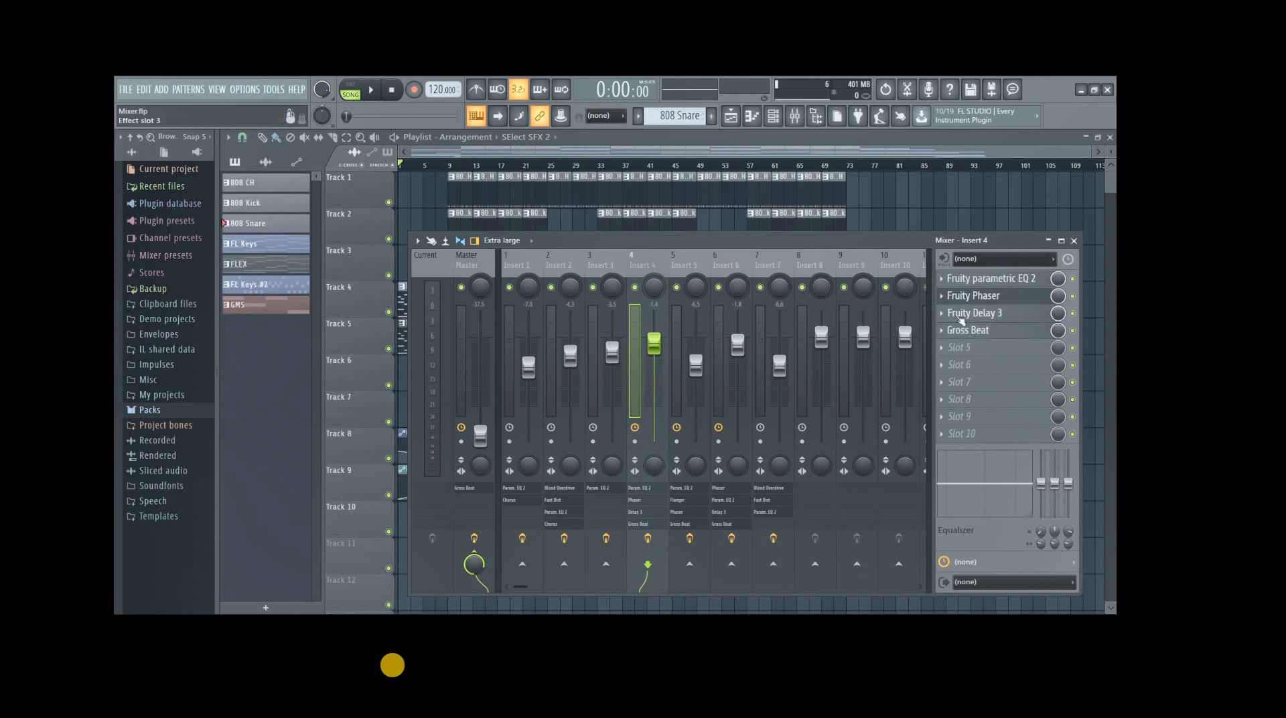
pyautogui.click(681, 256)
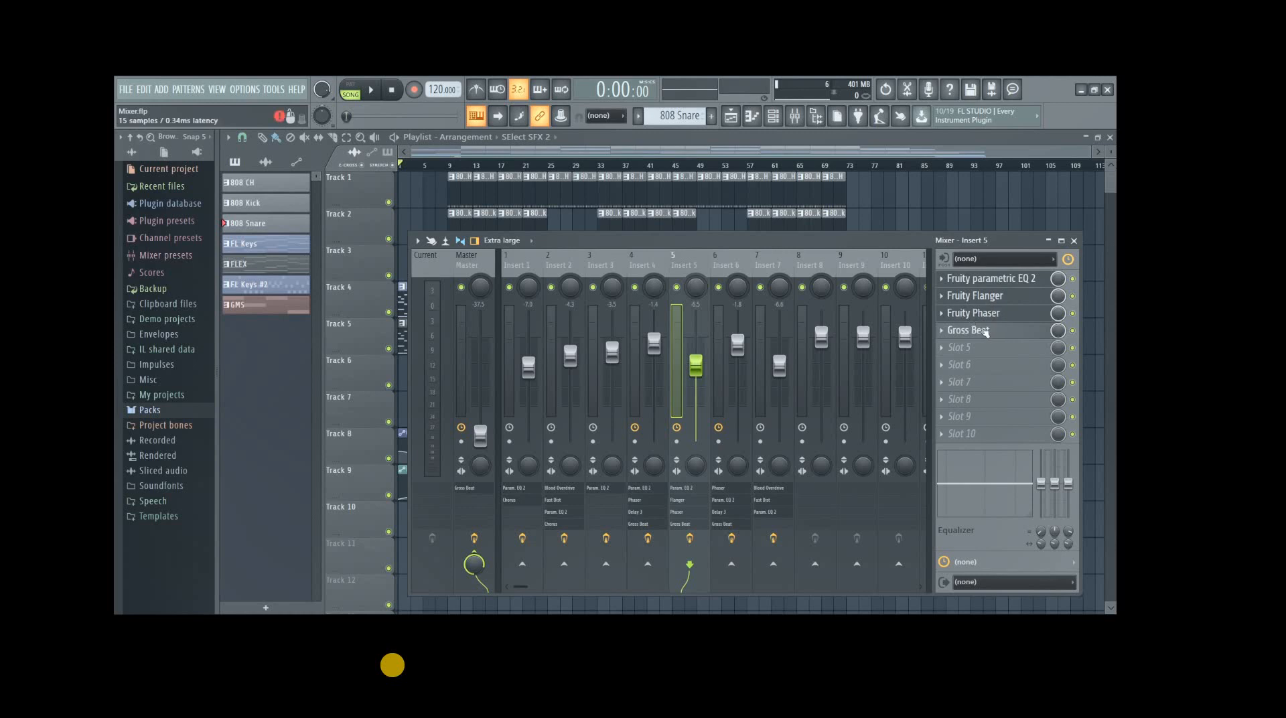
# Inspect the Gross Beat settings on Insert 5 and the effects on Insert 6, closing the mixer when done.
pyautogui.click(980, 331)
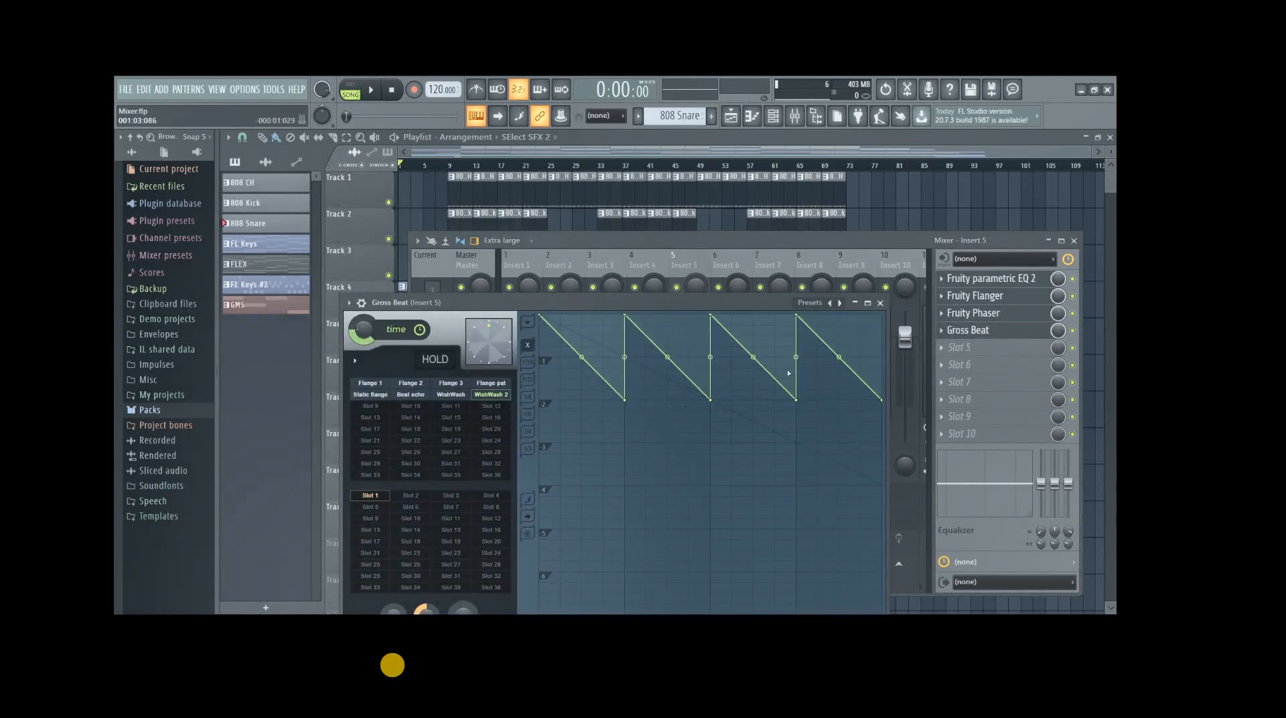
pyautogui.click(881, 304)
pyautogui.press('Right')
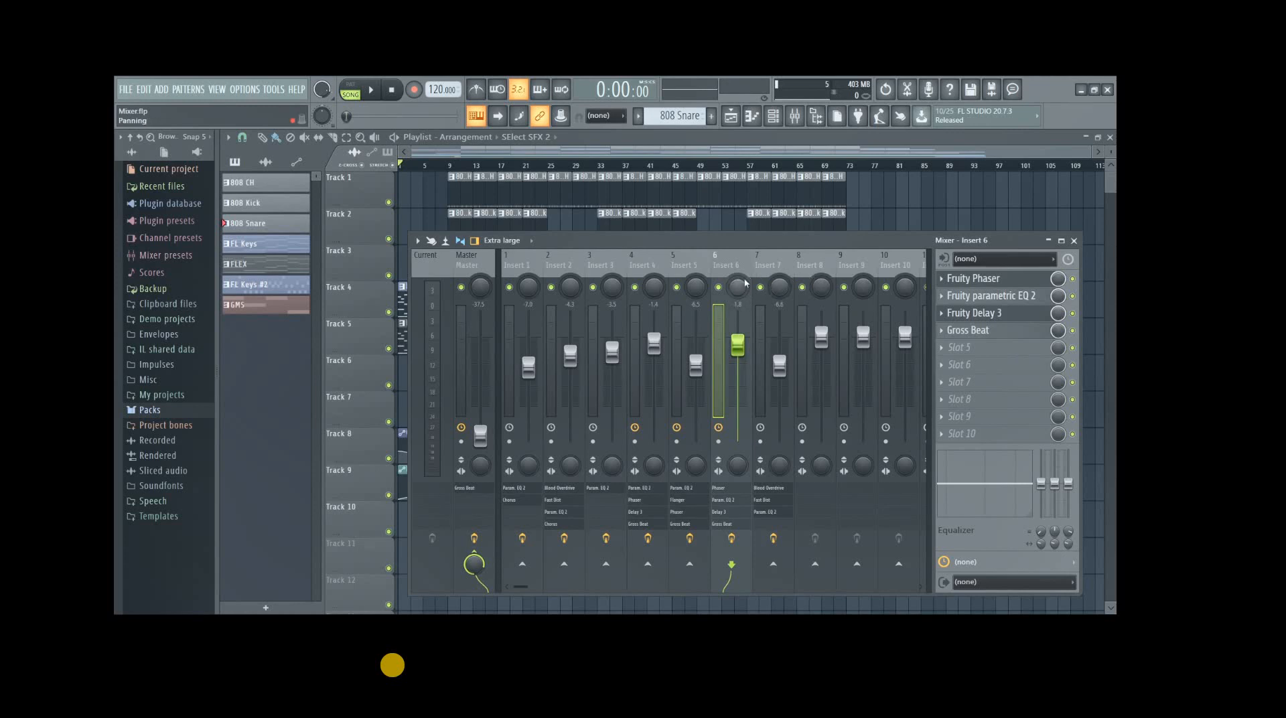
pyautogui.click(1074, 241)
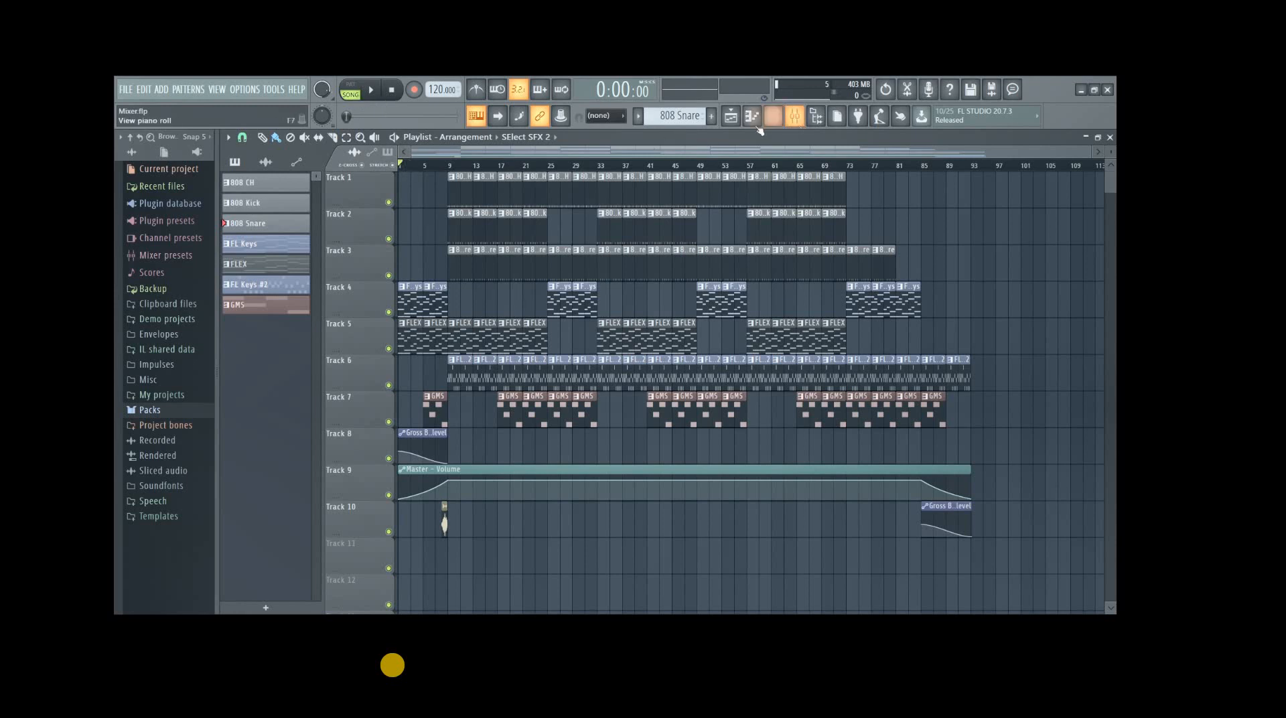
# Listen to the mixed arrangement from the start, and play its ending from bar 73.
pyautogui.click(372, 92)
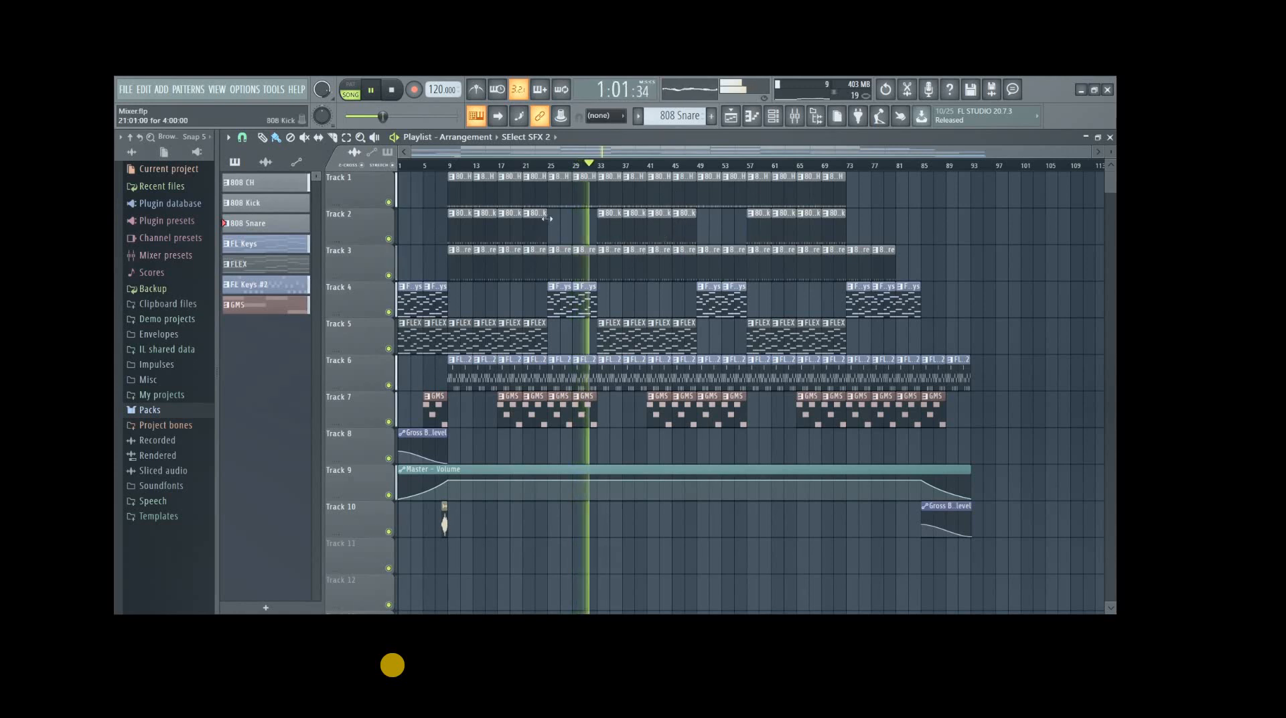
pyautogui.click(369, 94)
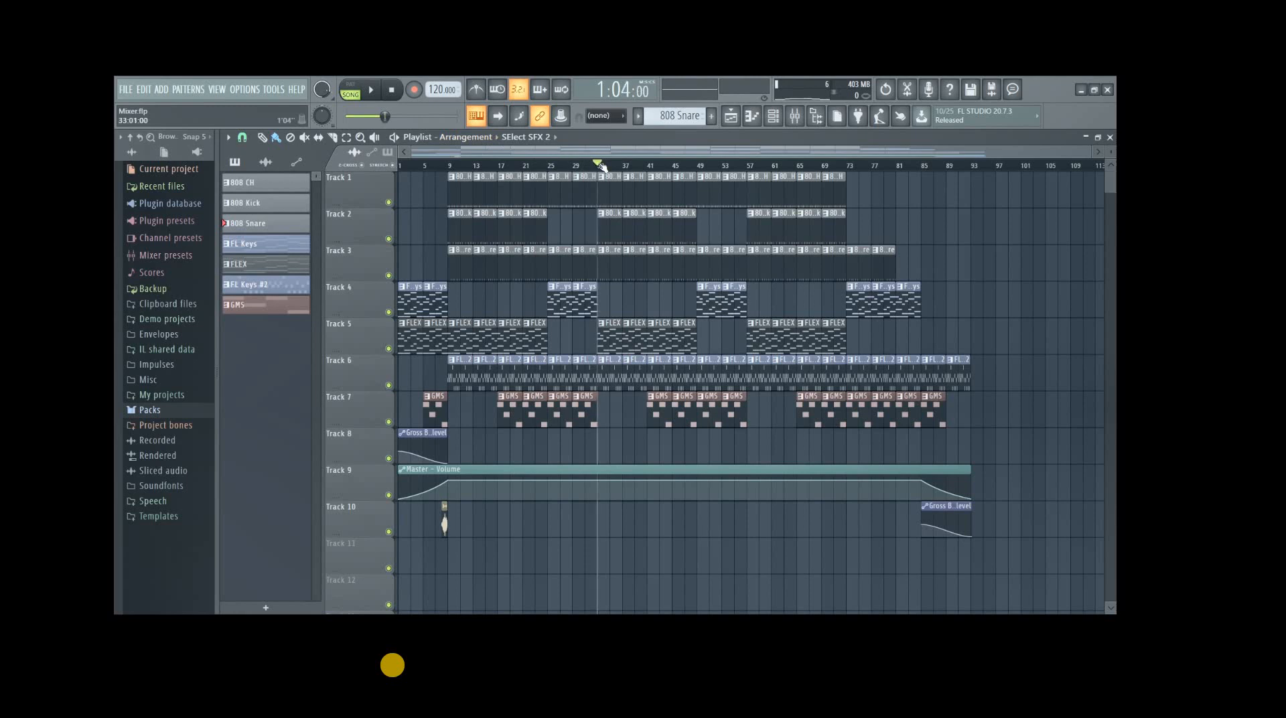
pyautogui.moveTo(601, 166); pyautogui.dragTo(851, 166)
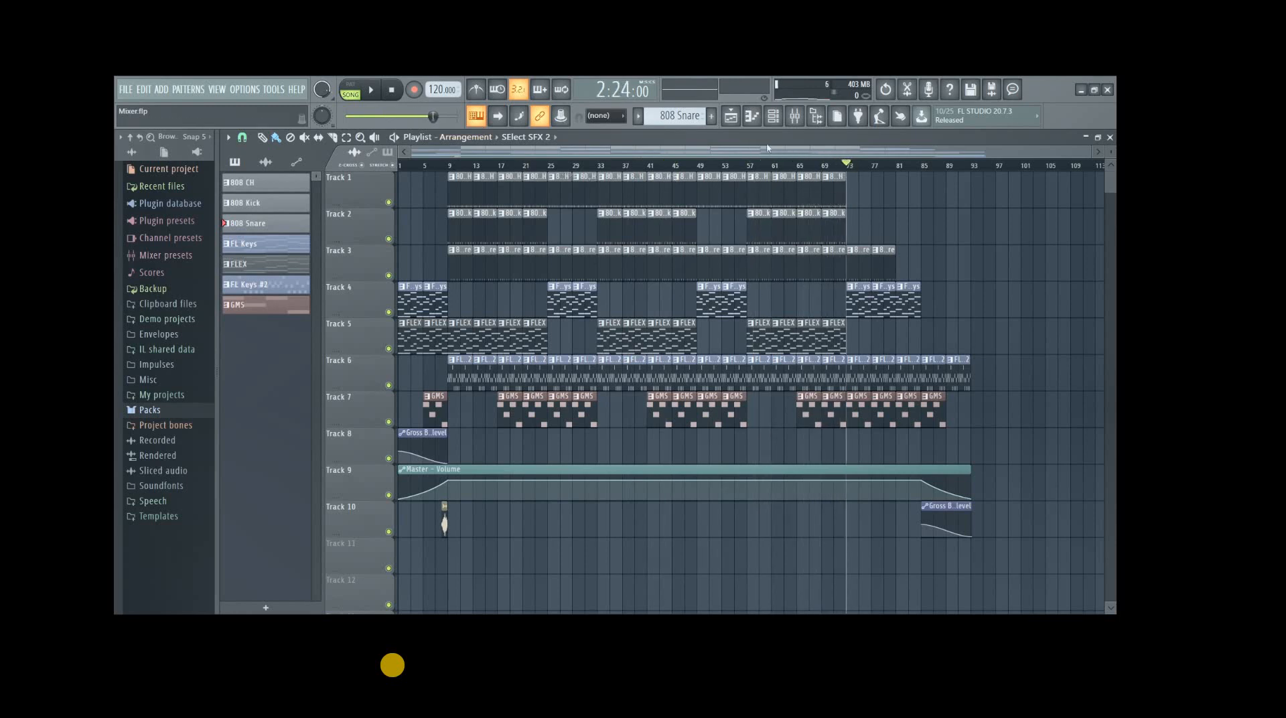
pyautogui.click(376, 92)
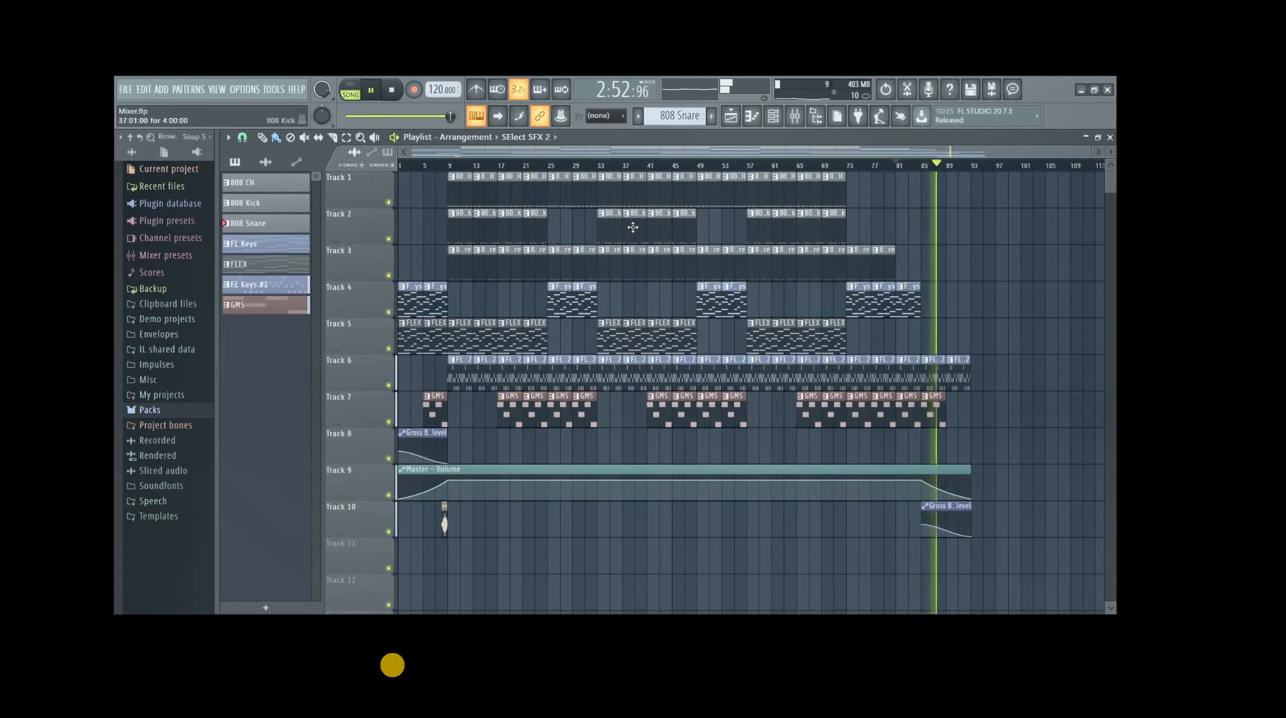
pyautogui.click(375, 98)
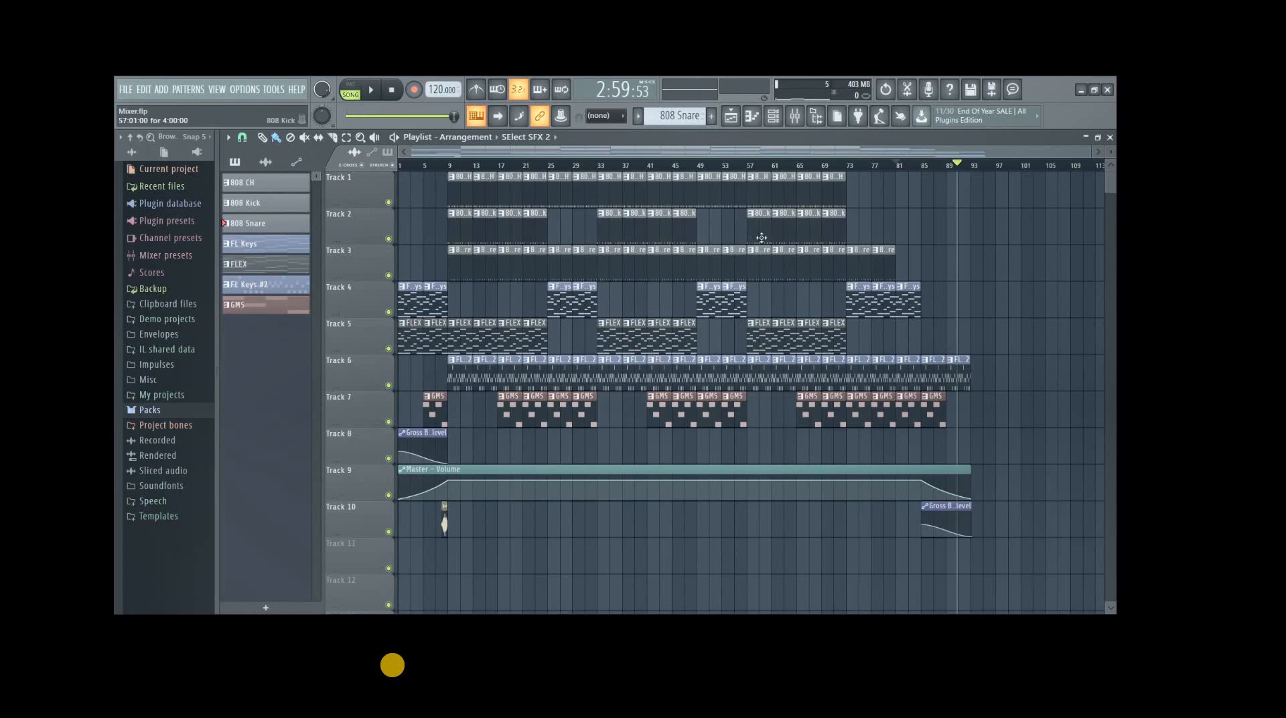
# Set the playback position to bar 12 and display both the mixer and the channel rack.
pyautogui.click(468, 170)
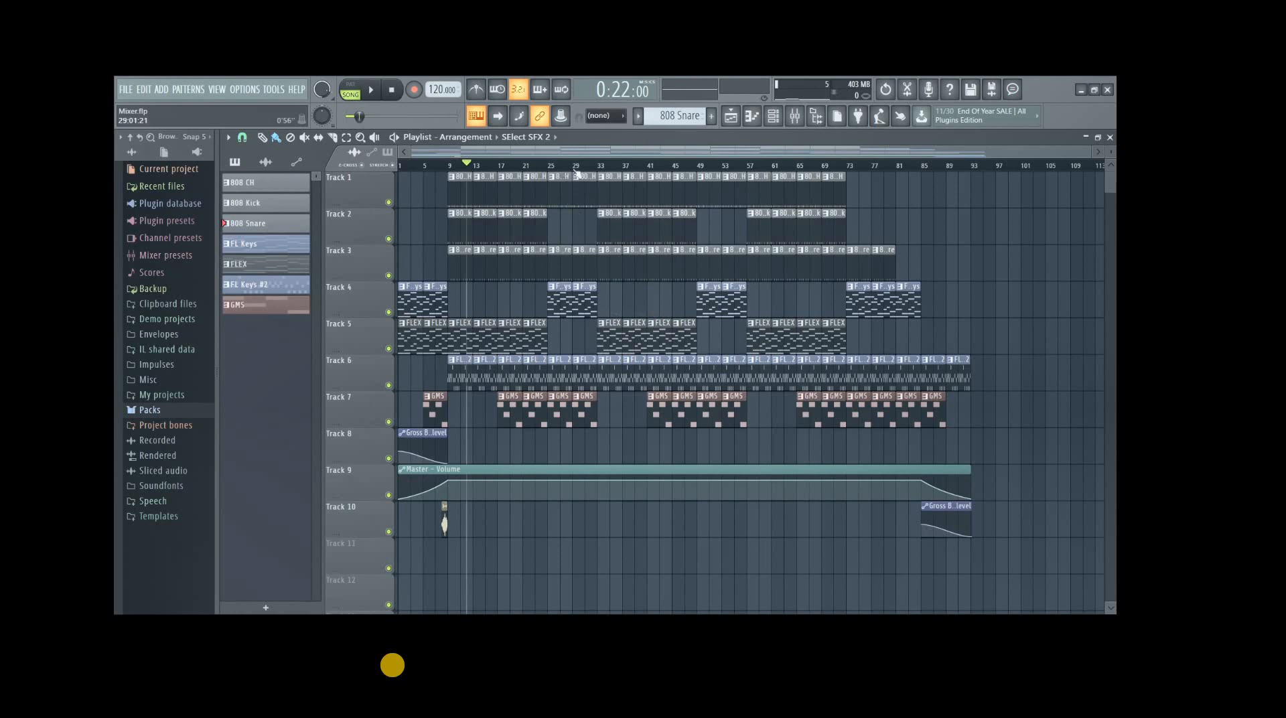
pyautogui.click(795, 116)
pyautogui.click(773, 116)
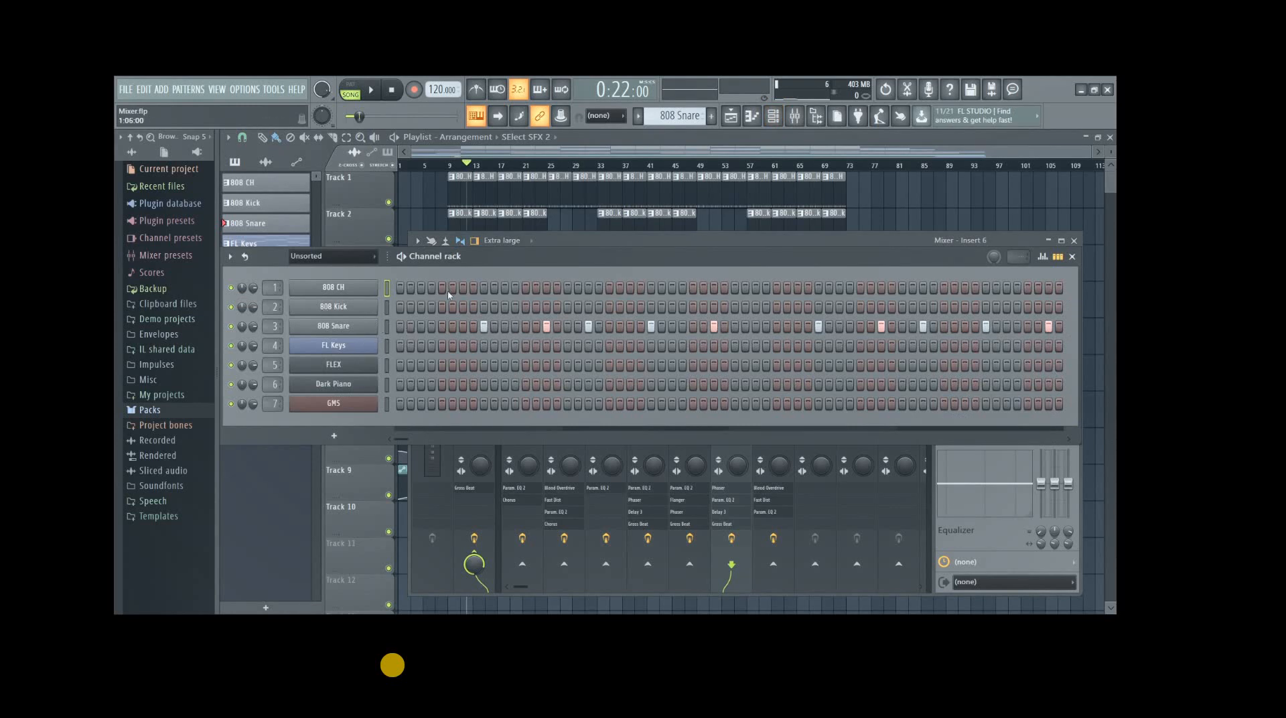
# Switch to the 808 Kick pattern and solo the 808 Kick channel in the channel rack.
pyautogui.scroll(-1, 664, 123)
pyautogui.scroll(2, 664, 122)
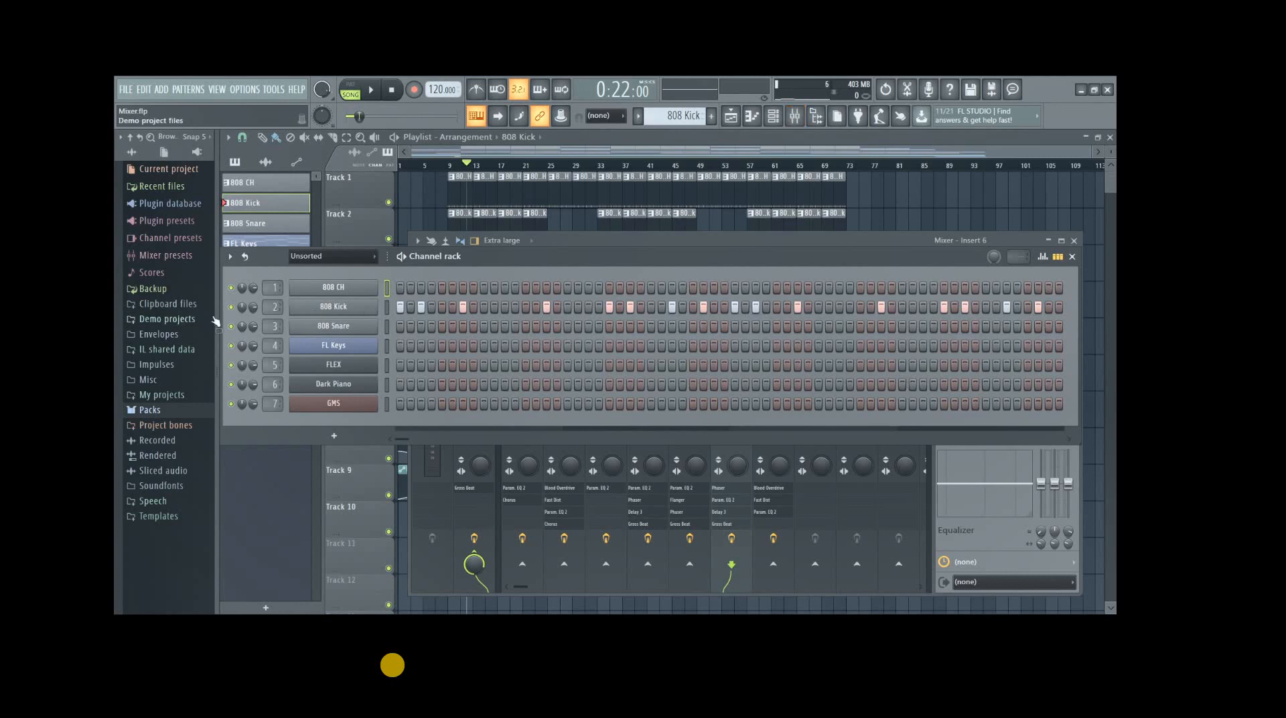
pyautogui.rightClick(231, 307)
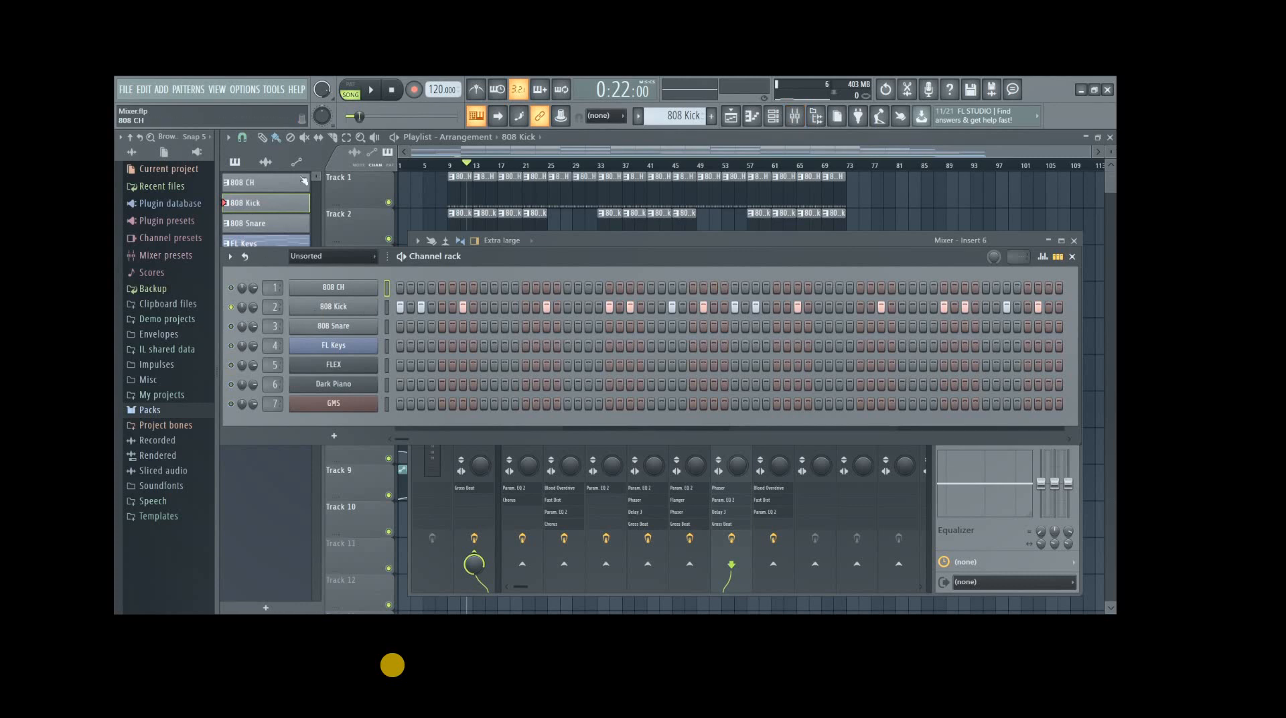
# Switch playback to pattern mode, bring up the mixer and play the soloed 808 Kick pattern.
pyautogui.click(350, 89)
pyautogui.click(794, 115)
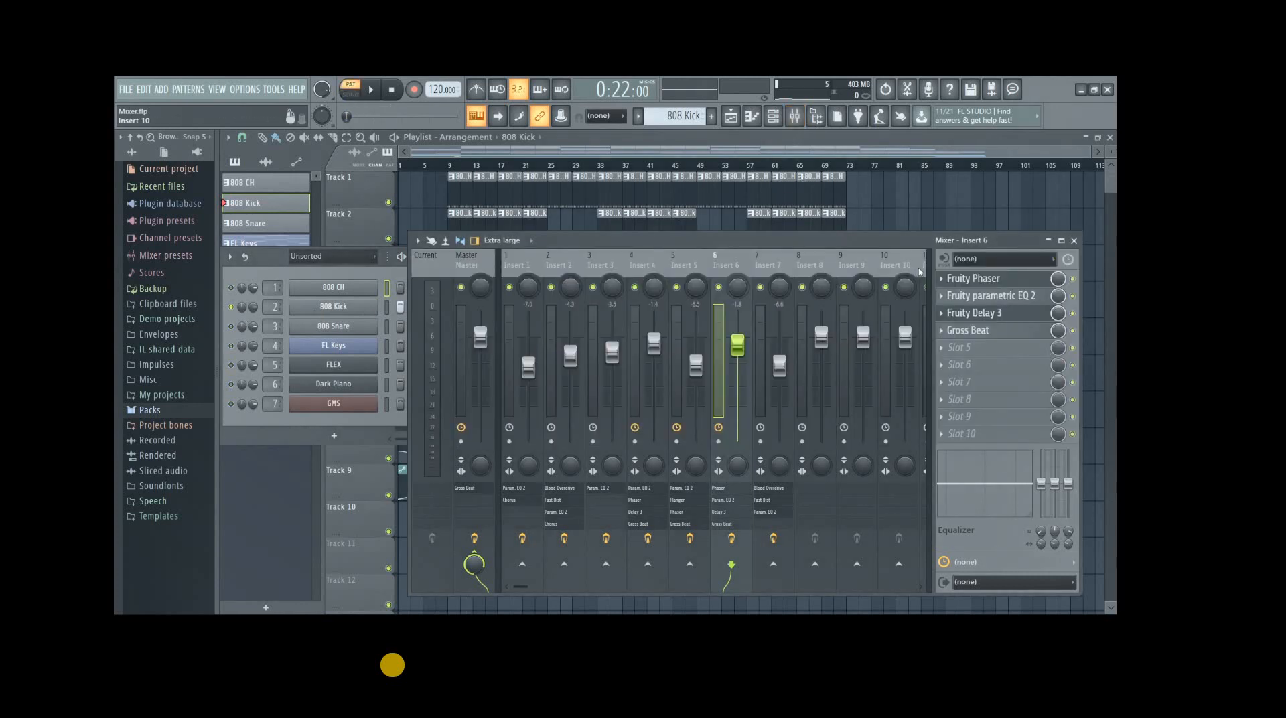
pyautogui.press('space')
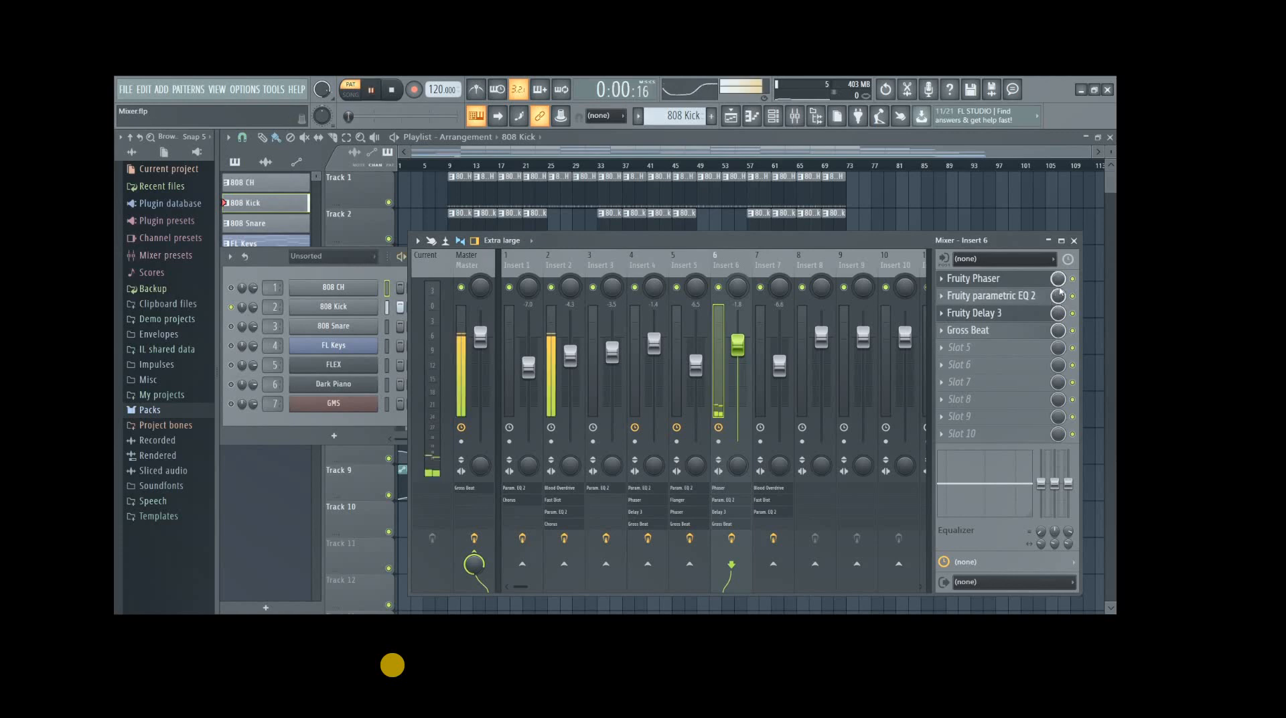
# Bypass the Fruity Phaser, Fruity parametric EQ 2, Fruity Delay 3 and Gross Beat effects on Insert 6.
pyautogui.click(1073, 278)
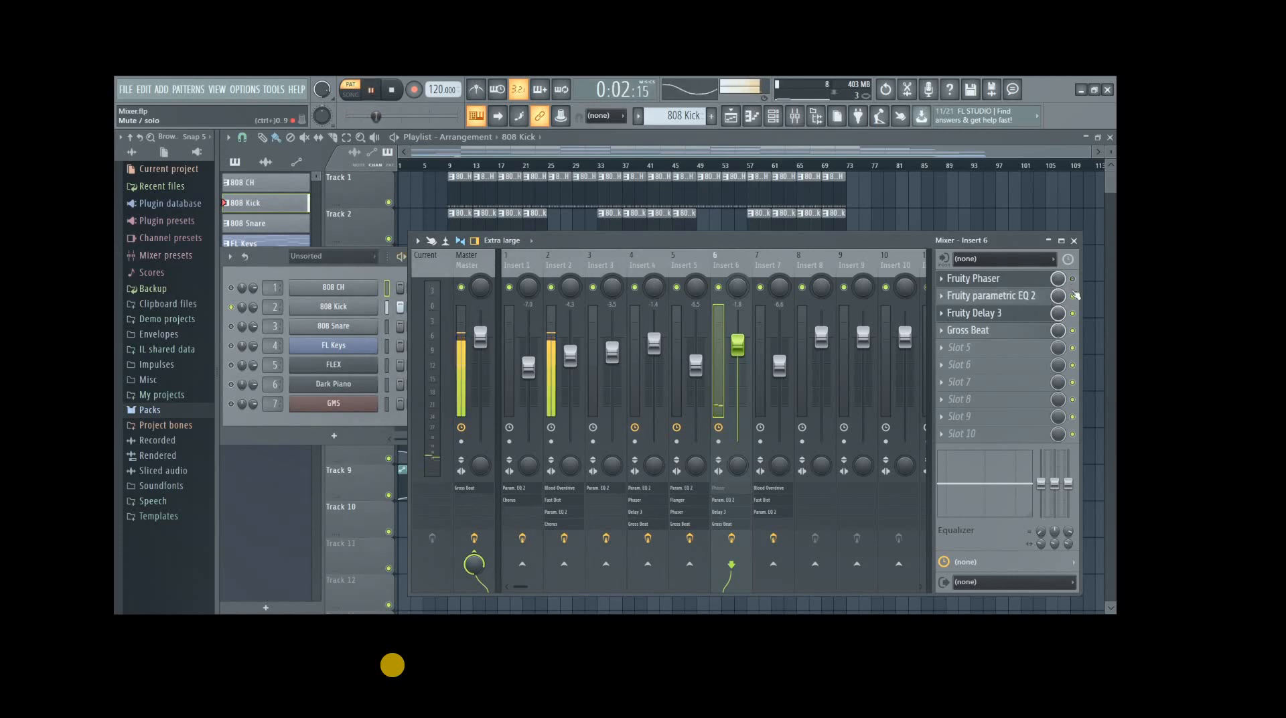
pyautogui.click(1073, 297)
pyautogui.click(1073, 314)
pyautogui.click(1073, 331)
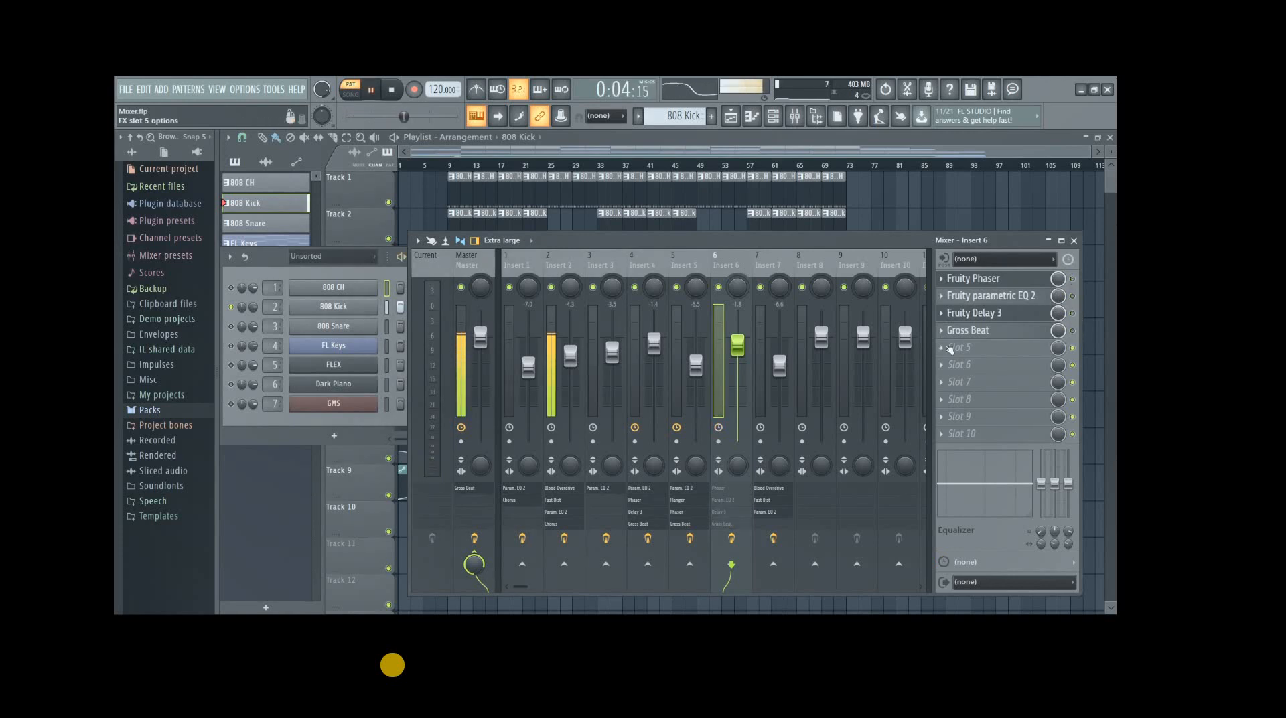
# Bypass Fruity Blood Overdrive, Fruity Fast Dist, Fruity parametric EQ 2 and Fruity Chorus on Insert 2 to hear the kick dry.
pyautogui.click(561, 266)
pyautogui.click(1073, 279)
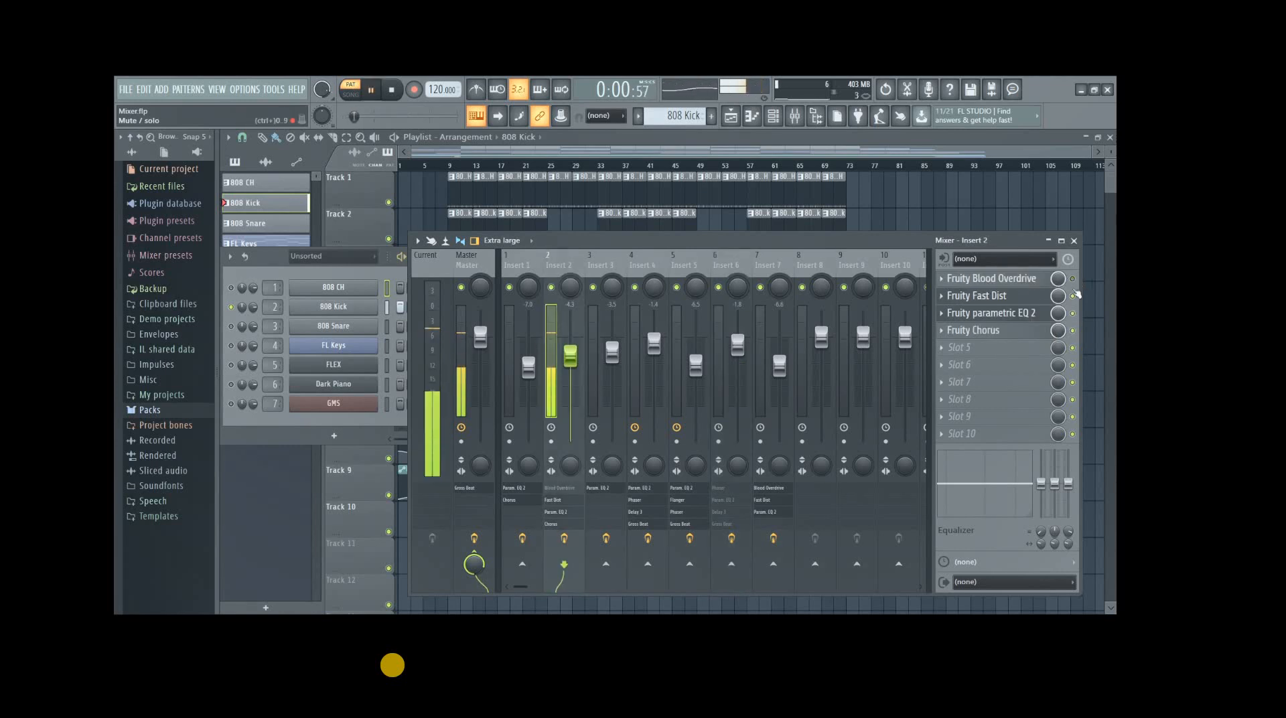
pyautogui.click(1073, 296)
pyautogui.click(1073, 314)
pyautogui.click(1073, 331)
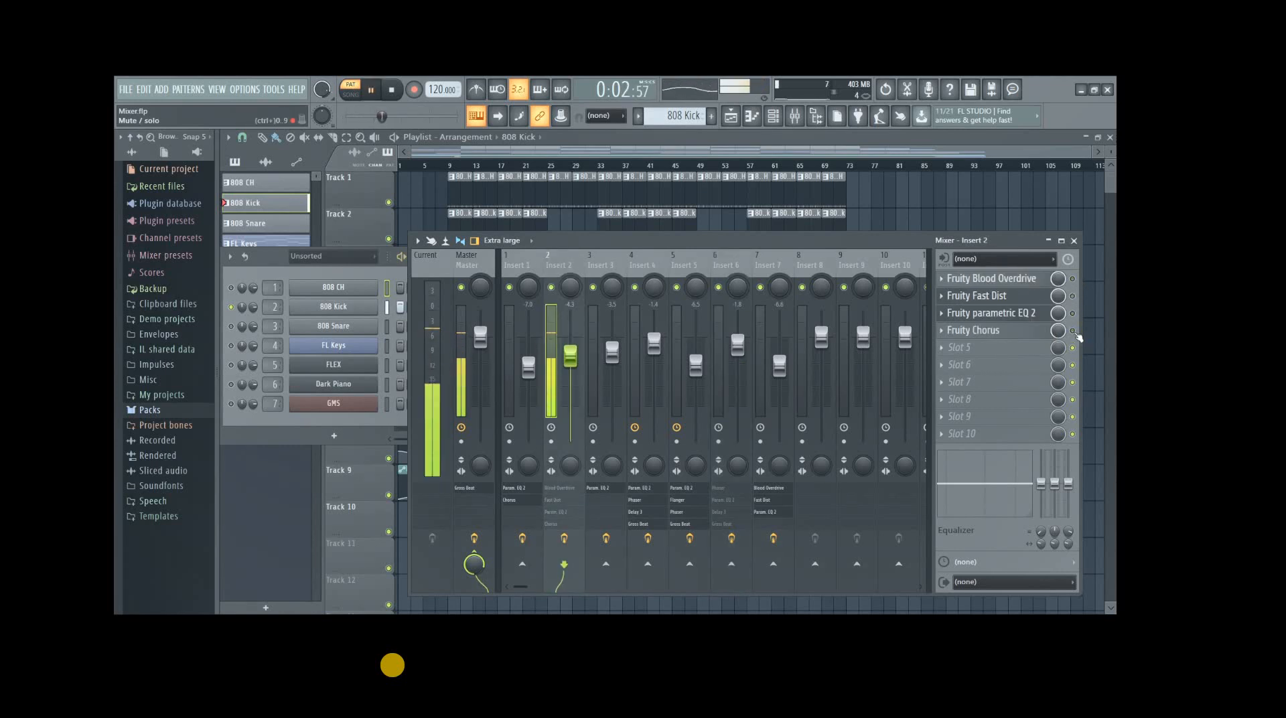
# Re-enable the four effects on Insert 2 one by one from Fruity Chorus up to Fruity Blood Overdrive, and stop playback.
pyautogui.click(1072, 331)
pyautogui.click(1073, 314)
pyautogui.click(1073, 296)
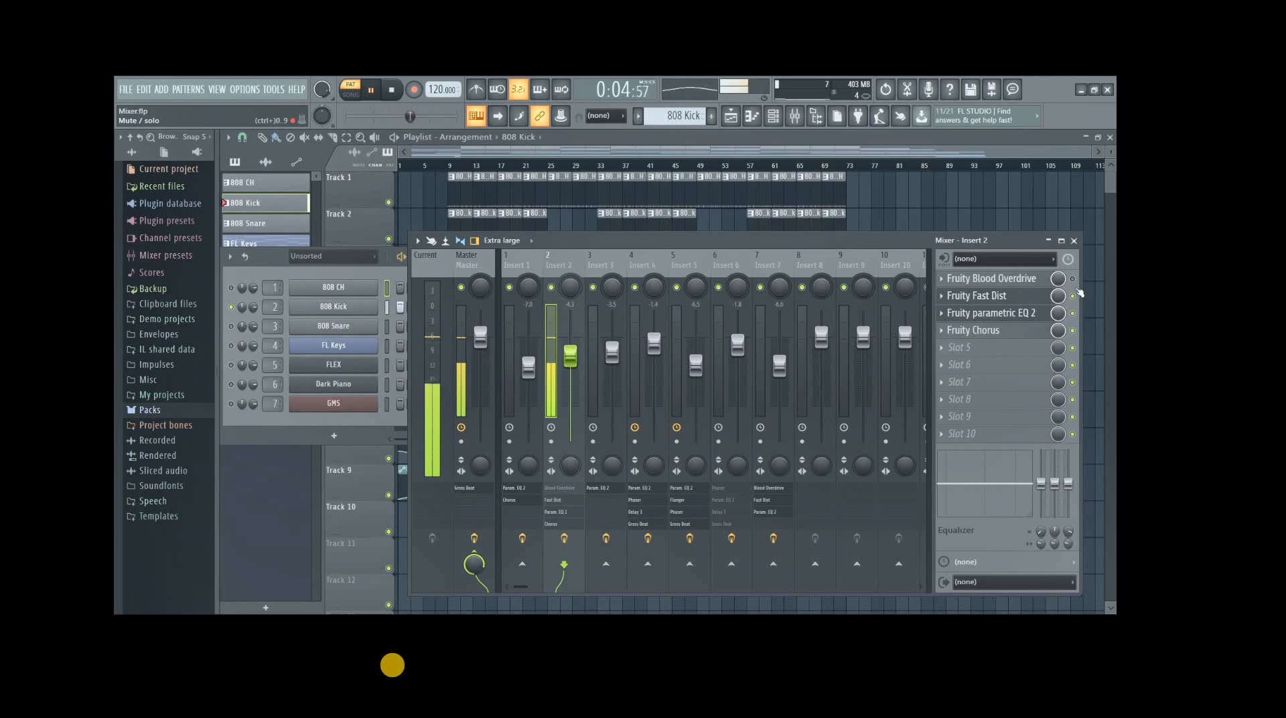
pyautogui.click(1073, 278)
pyautogui.press('space')
# Re-enable Fruity Phaser, Fruity parametric EQ 2, Fruity Delay 3 and Gross Beat on Insert 6.
pyautogui.click(750, 270)
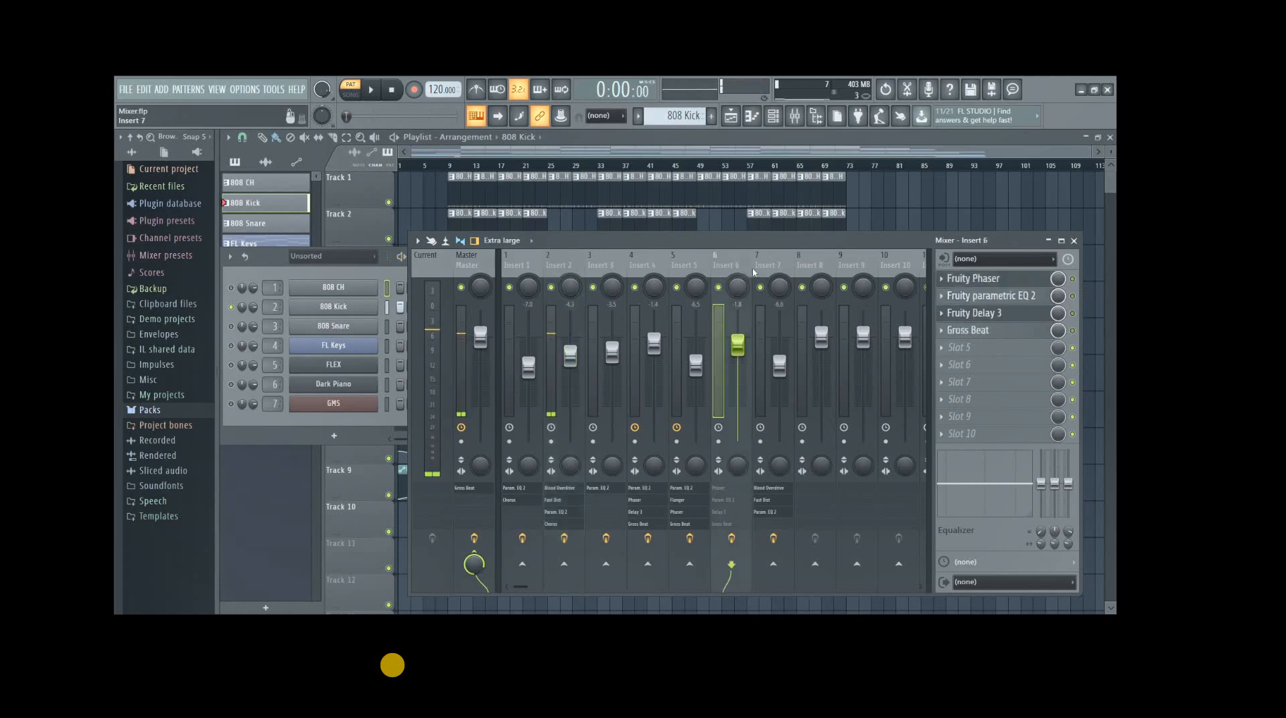
pyautogui.click(1073, 279)
pyautogui.click(1072, 296)
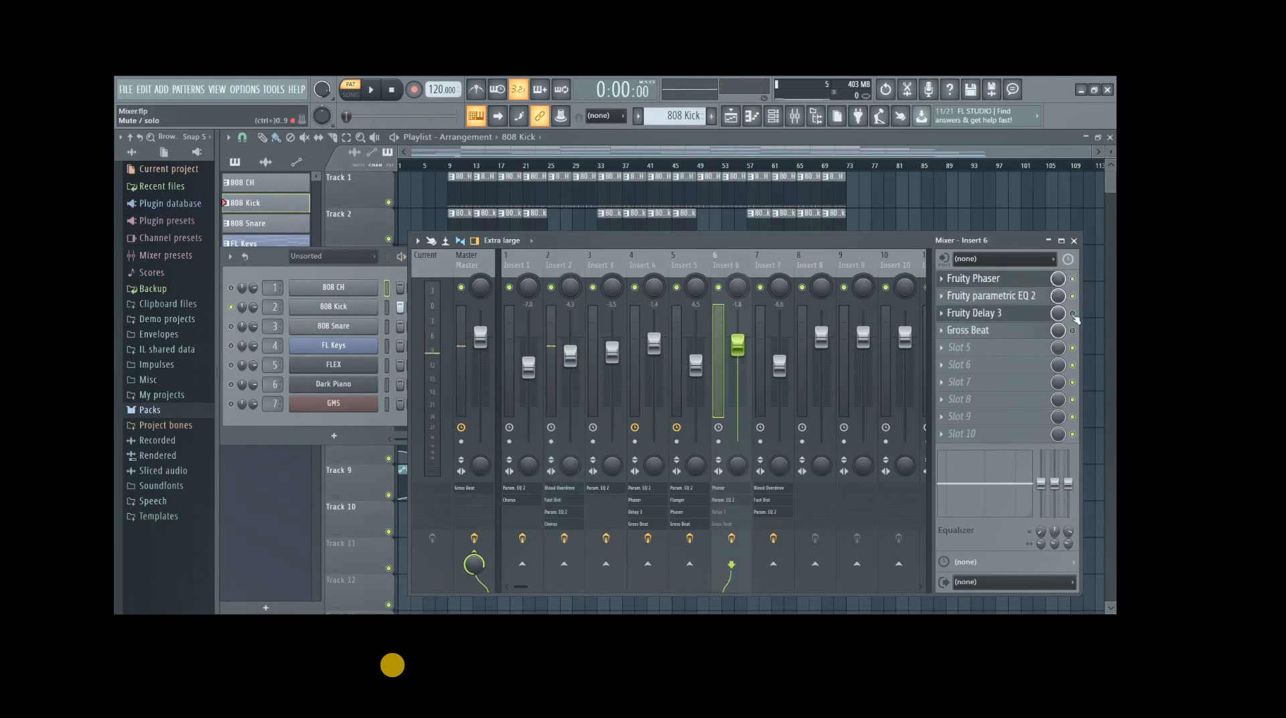
pyautogui.click(1073, 314)
pyautogui.click(1073, 331)
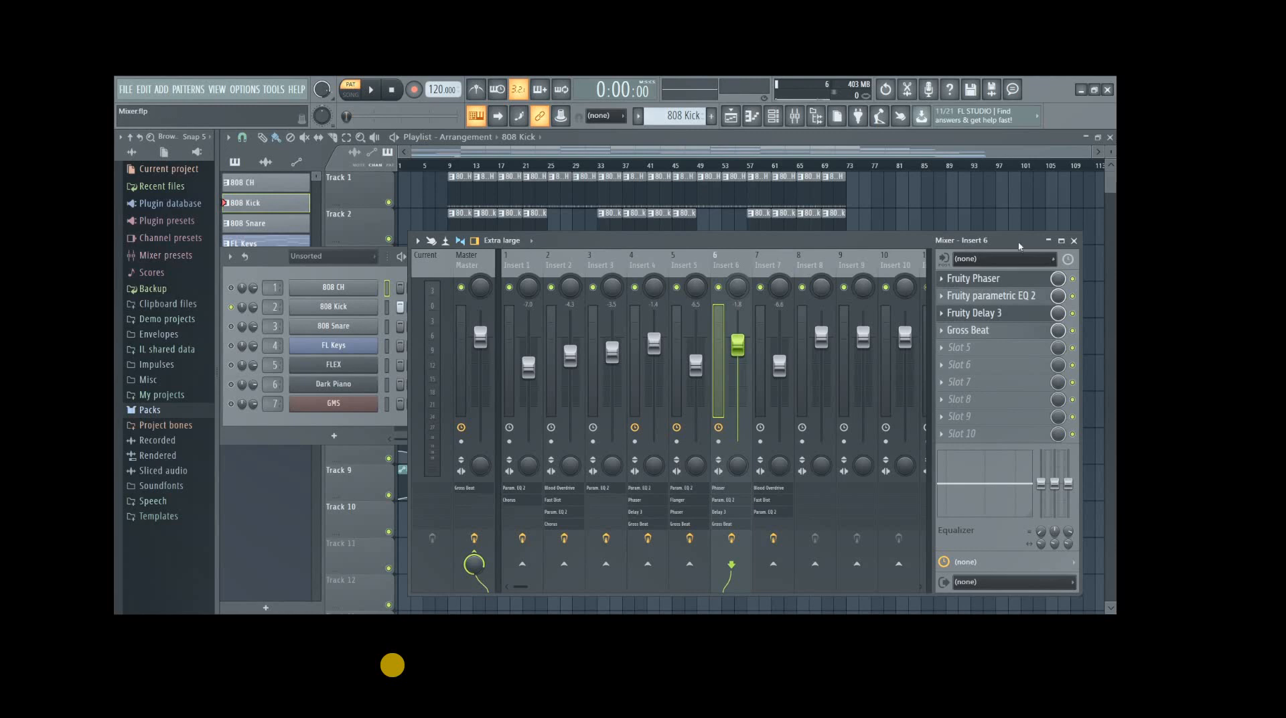
# Close the mixer and the channel rack to return to the playlist.
pyautogui.click(1074, 241)
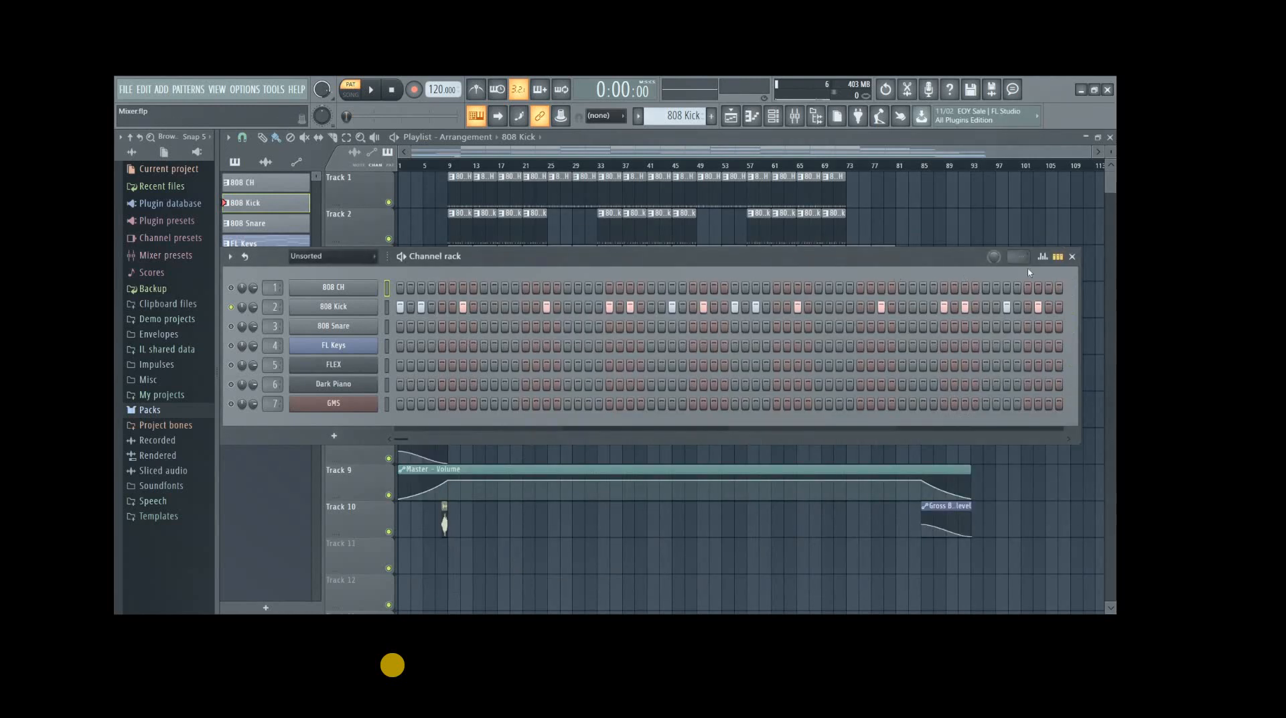
pyautogui.click(1072, 257)
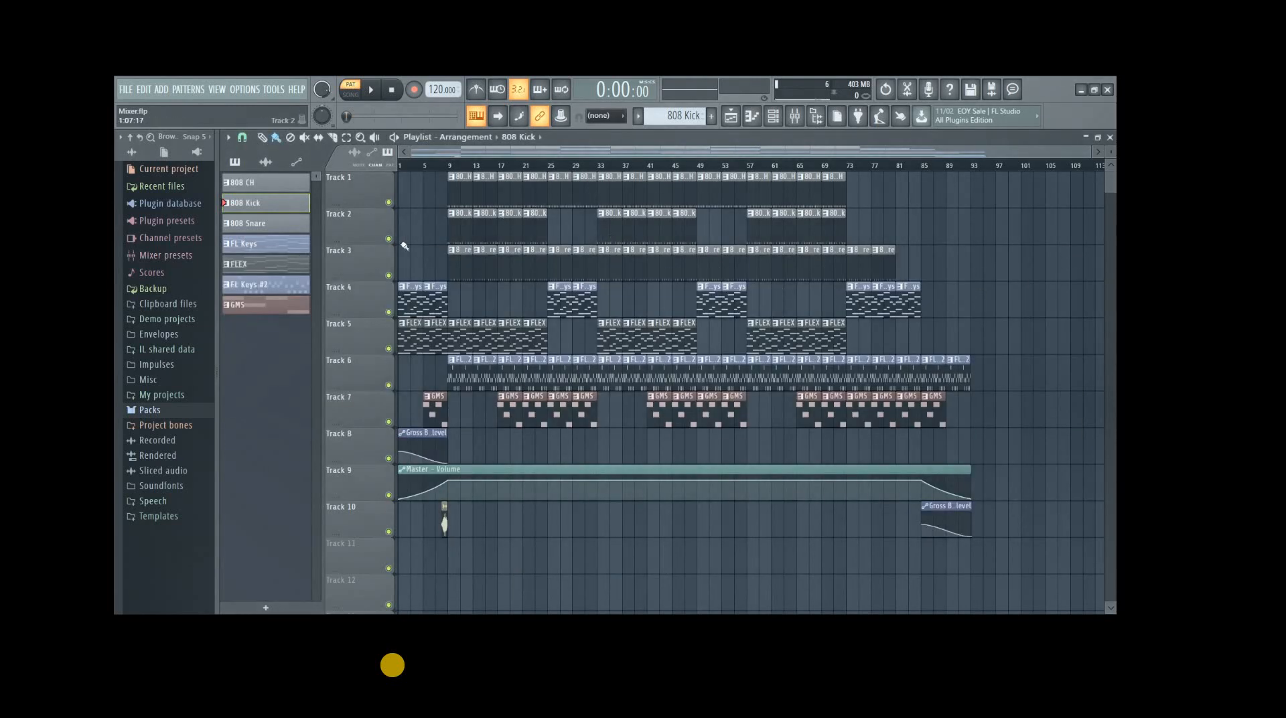